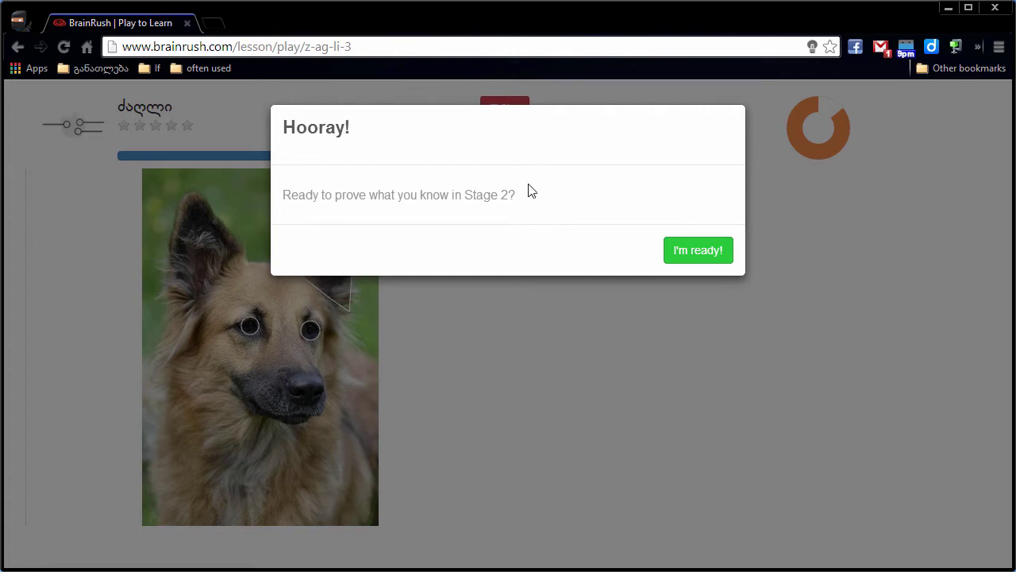
Start Stage 2 of the dog lesson and answer the outlined ear hotspot with ყური.
{"action": "left_click", "coordinate": [709, 256]}
{"action": "left_click", "coordinate": [699, 329]}
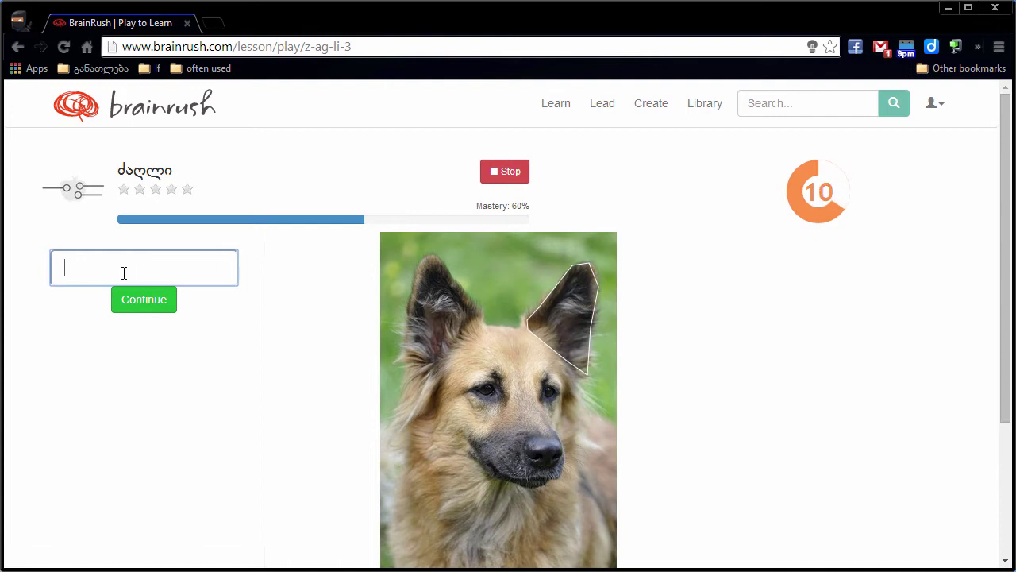
{"action": "type", "text": "ყური"}
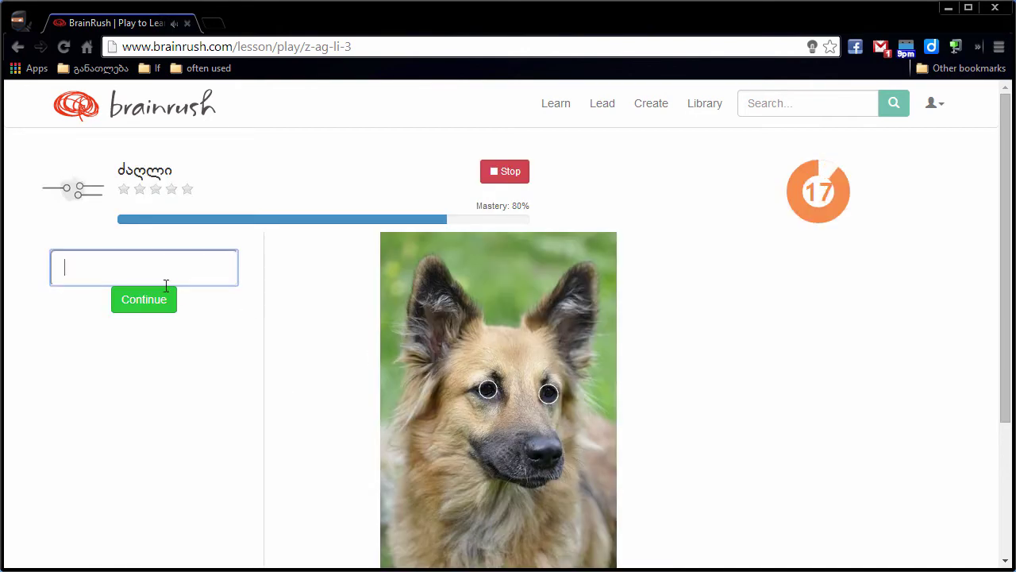
Answer the circled eyes with ყურ, correct the answer to თვალი, and submit it.
{"action": "type", "text": "ყურ"}
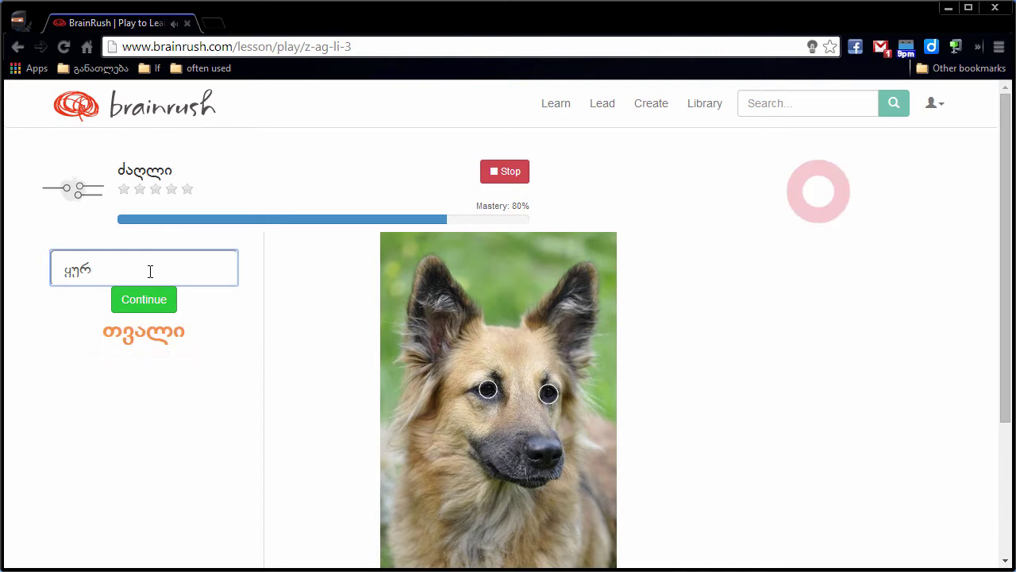
{"action": "left_click_drag", "start_coordinate": [109, 267], "coordinate": [34, 265]}
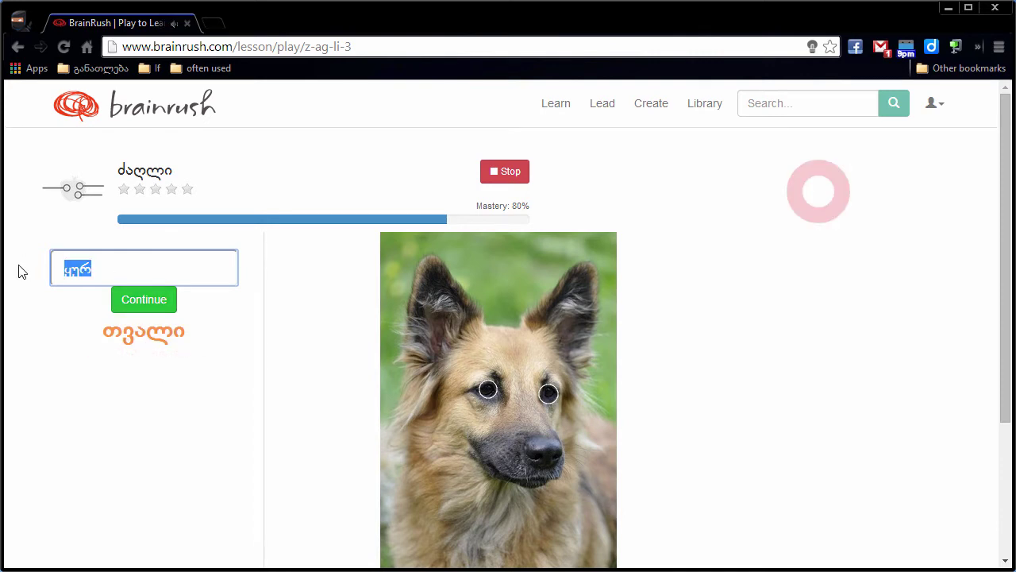
{"action": "type", "text": "თვალი"}
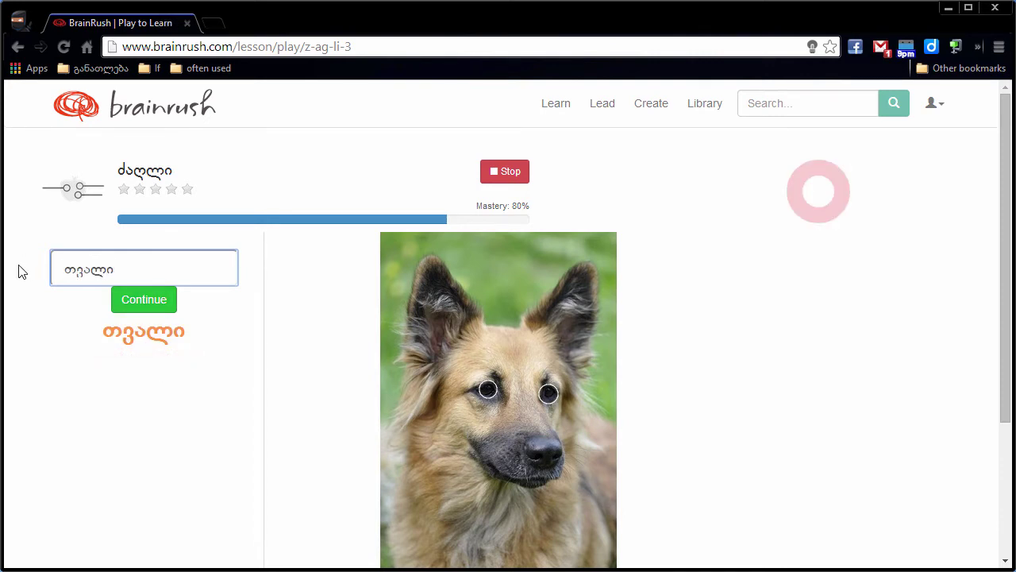
{"action": "left_click", "coordinate": [163, 296]}
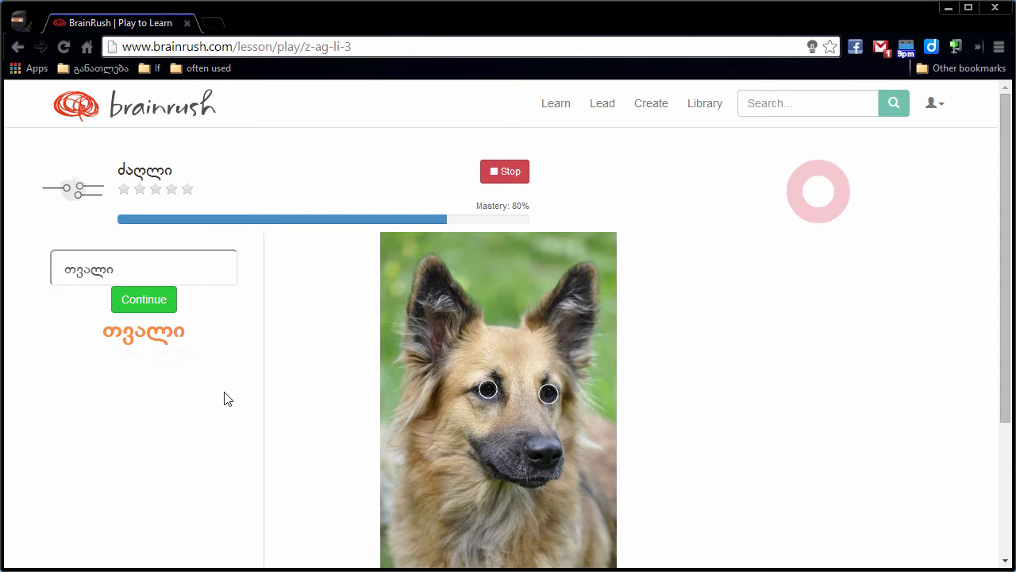
{"action": "left_click", "coordinate": [157, 271]}
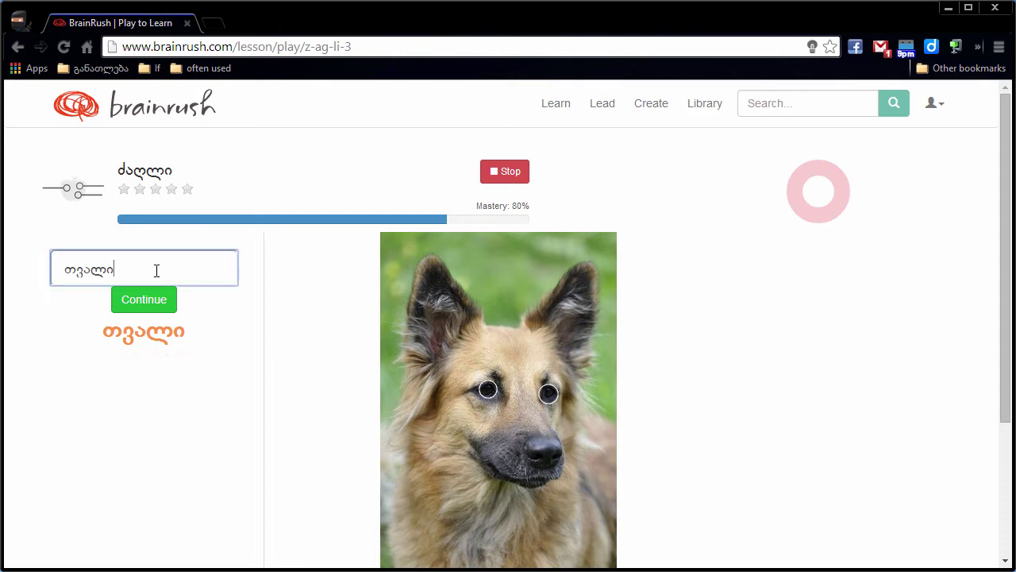
{"action": "left_click_drag", "start_coordinate": [106, 331], "coordinate": [188, 334]}
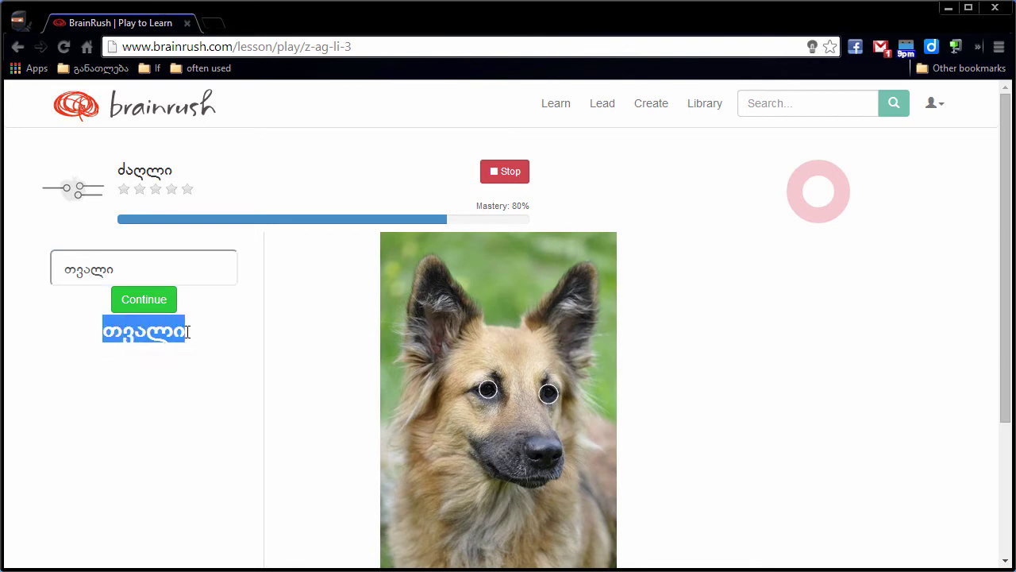
{"action": "left_click", "coordinate": [134, 266]}
{"action": "left_click", "coordinate": [154, 308]}
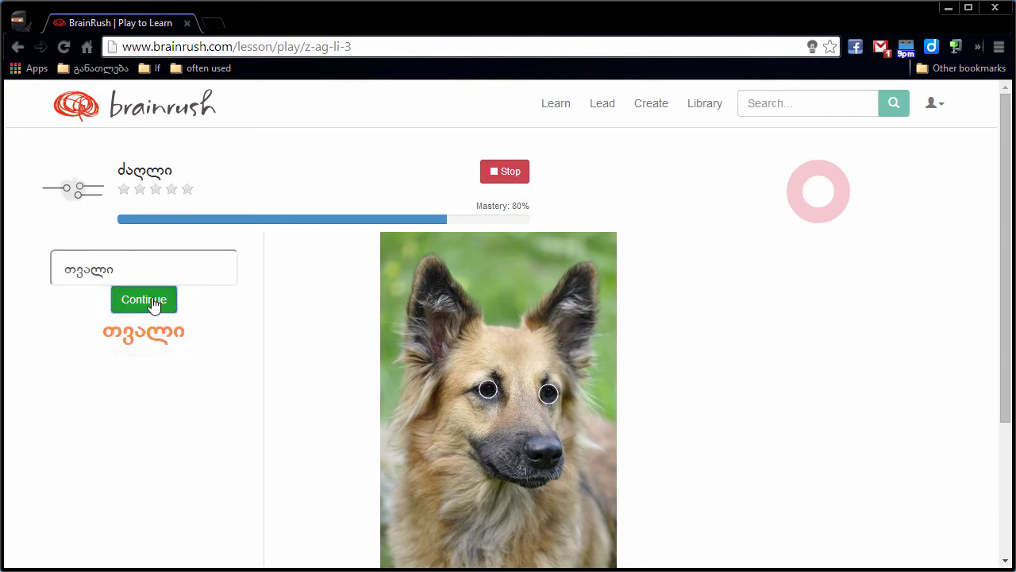
Stop the lesson and open the template choices for creating a new BrainRush.
{"action": "left_click", "coordinate": [508, 174]}
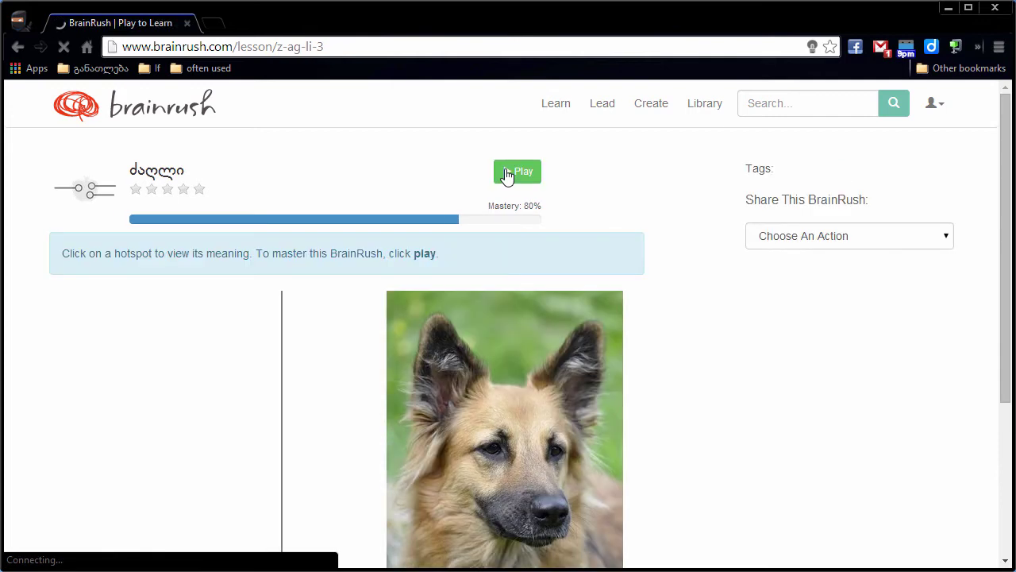
{"action": "left_click", "coordinate": [659, 108]}
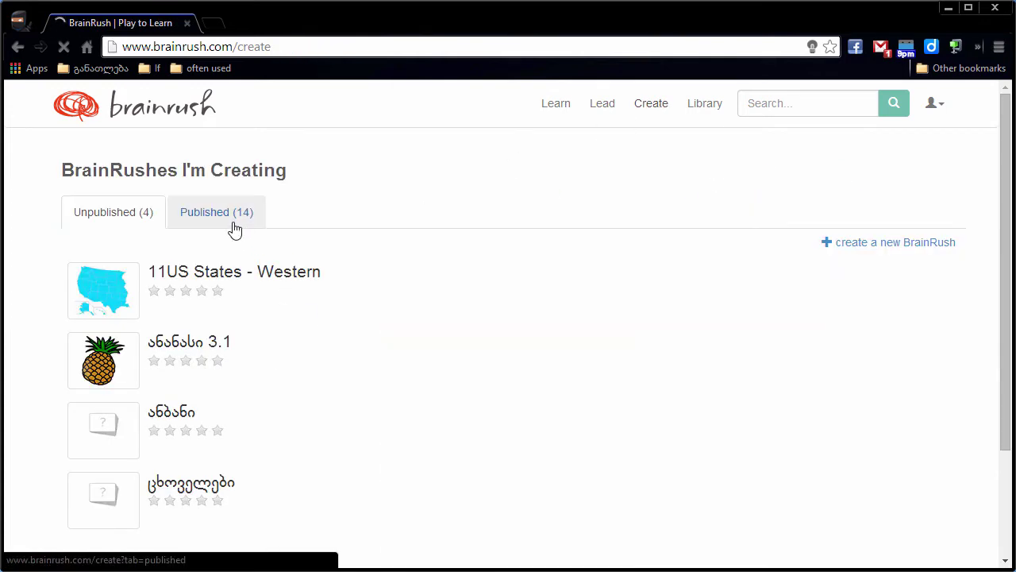
{"action": "left_click", "coordinate": [897, 251]}
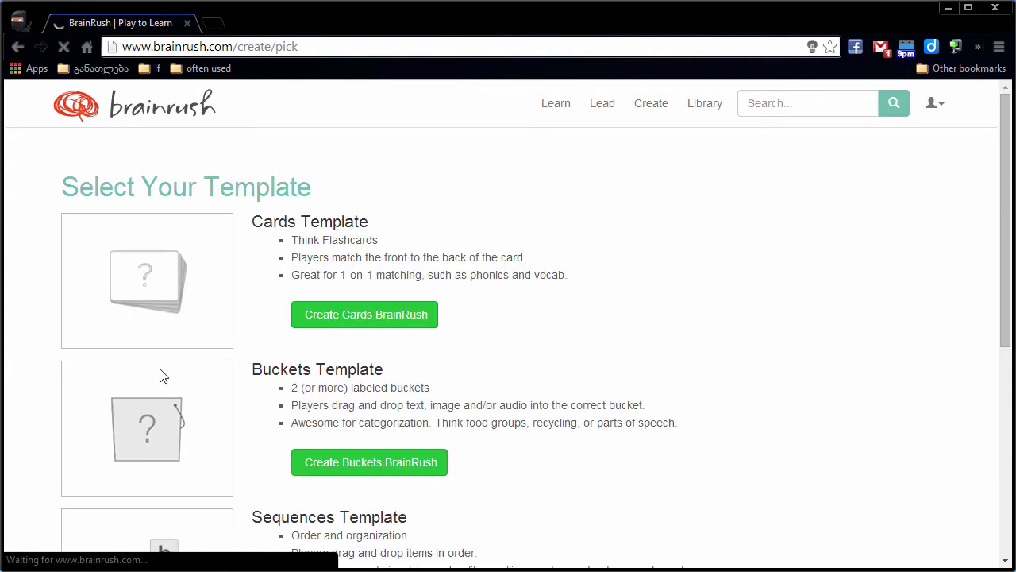
{"action": "mouse_move", "coordinate": [1005, 159]}
{"action": "left_mouse_down"}
{"action": "mouse_move", "coordinate": [1003, 429]}
{"action": "mouse_move", "coordinate": [999, 158]}
{"action": "left_mouse_up"}
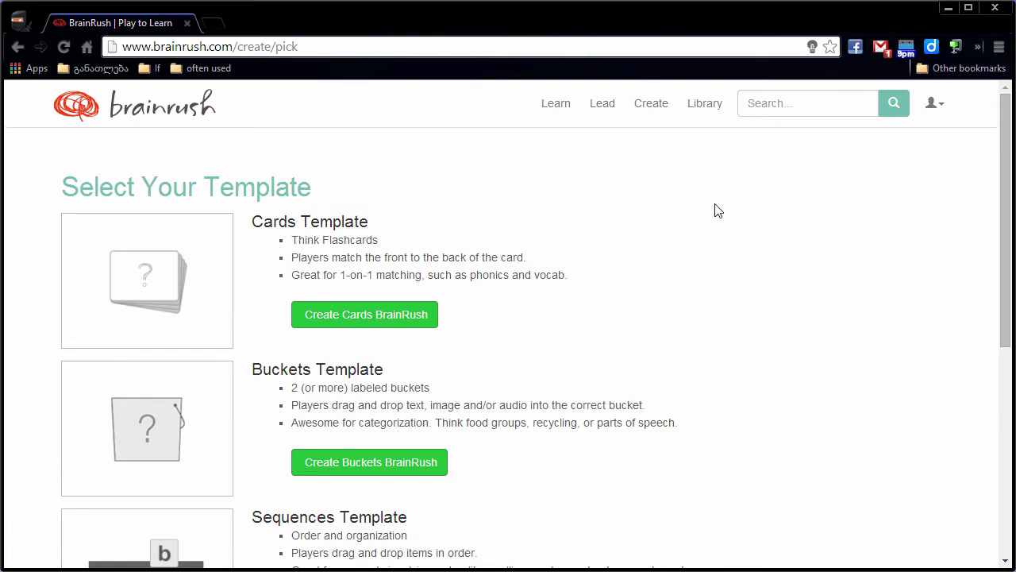
Open the list of students being led and select the first two entries.
{"action": "left_click", "coordinate": [601, 113]}
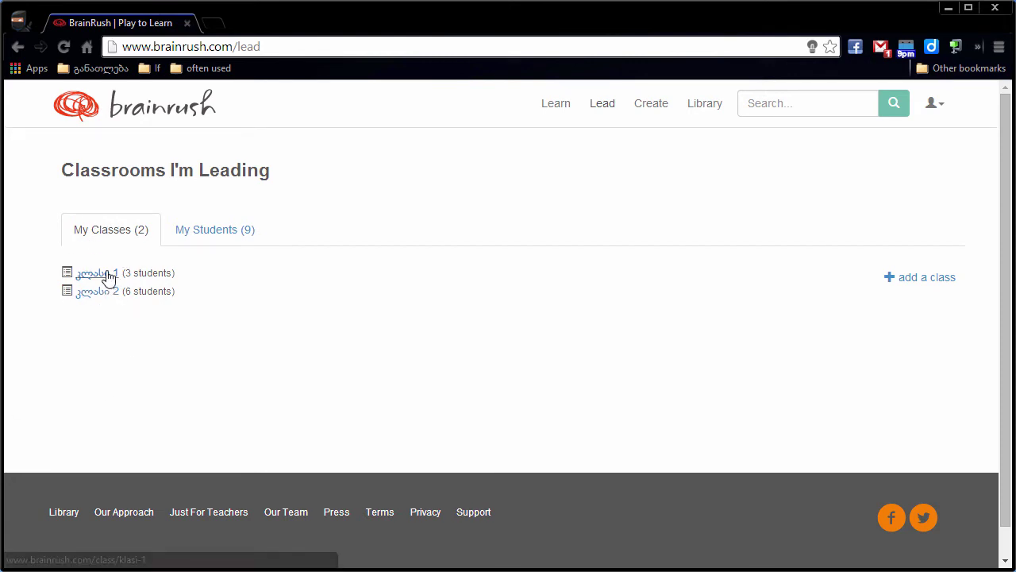
{"action": "left_click", "coordinate": [213, 238]}
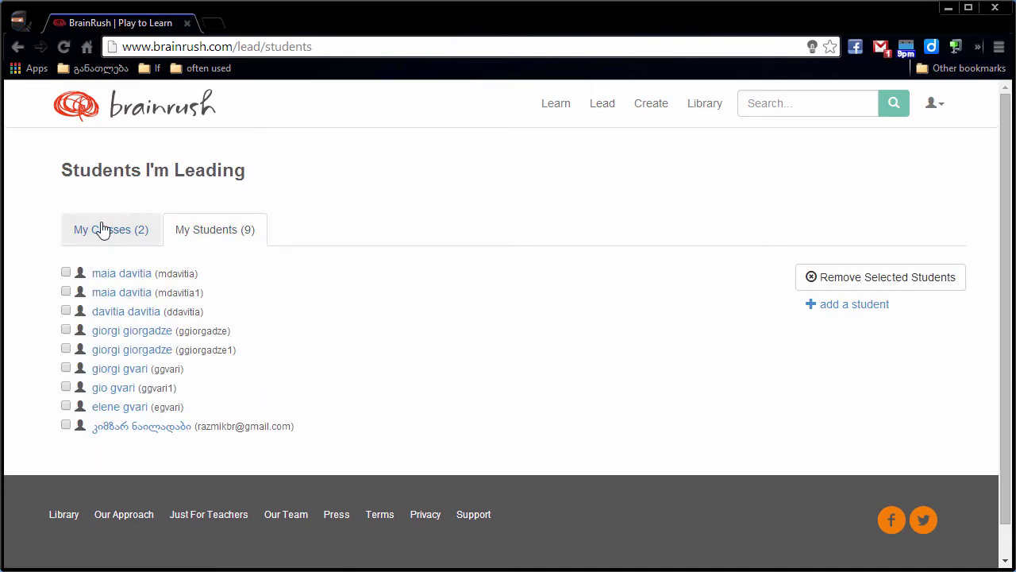
{"action": "left_click", "coordinate": [66, 273]}
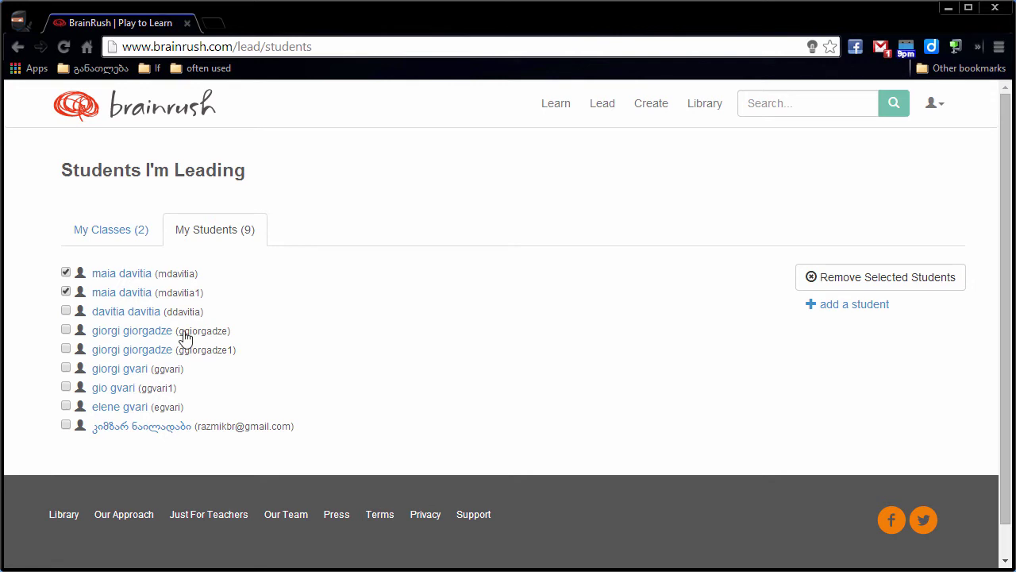
Open the form for adding students and examine the invitation fields, enlarging the optional message box and checking the class options.
{"action": "left_click", "coordinate": [856, 314]}
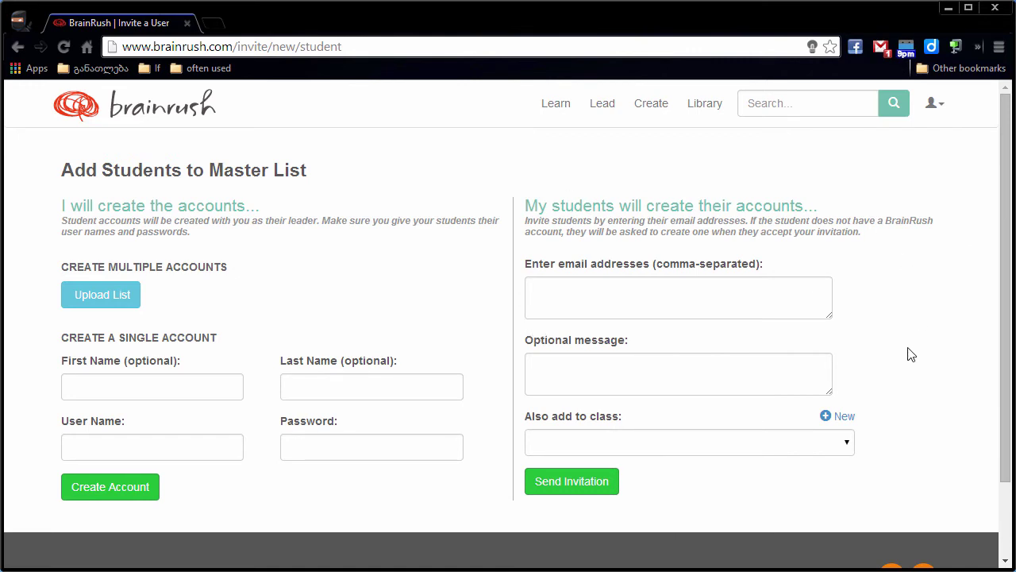
{"action": "left_click", "coordinate": [553, 297]}
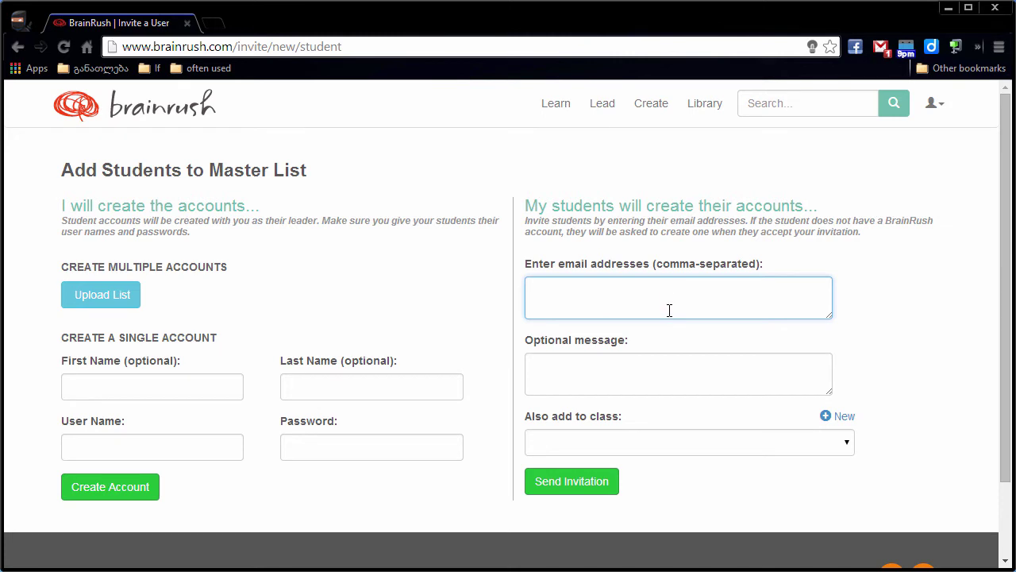
{"action": "left_click", "coordinate": [627, 366]}
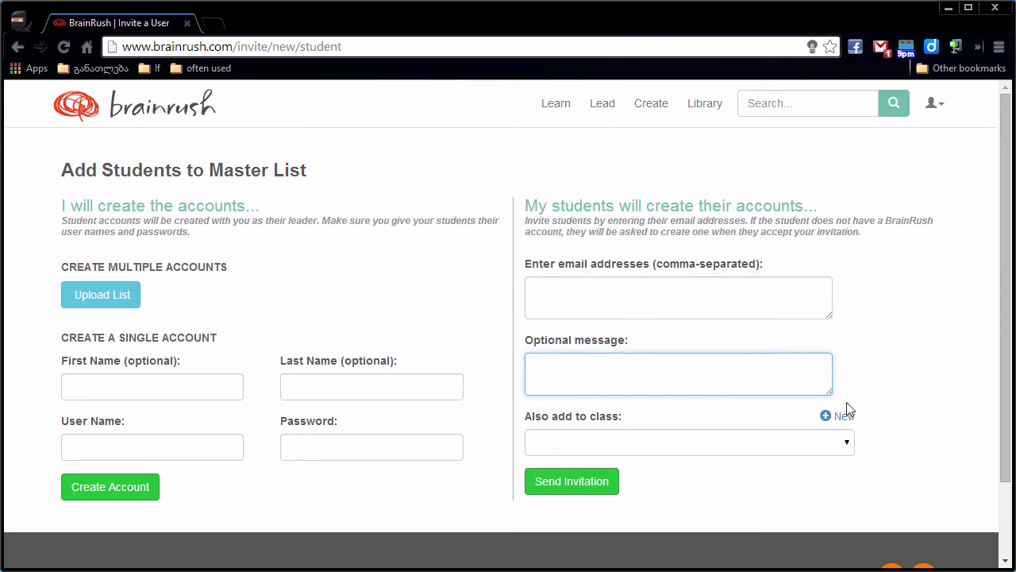
{"action": "left_click_drag", "start_coordinate": [829, 400], "coordinate": [833, 429]}
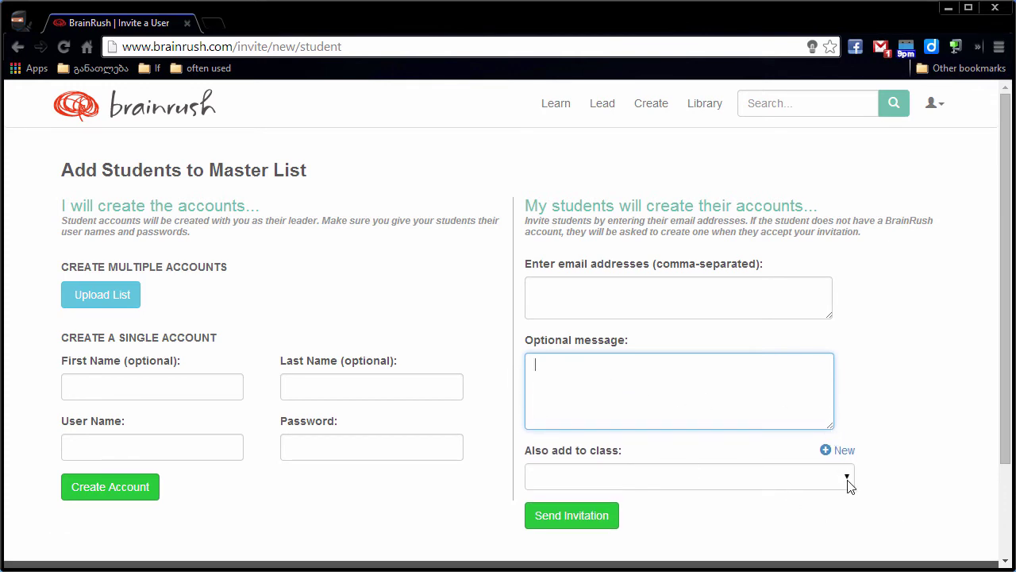
{"action": "left_click", "coordinate": [847, 480]}
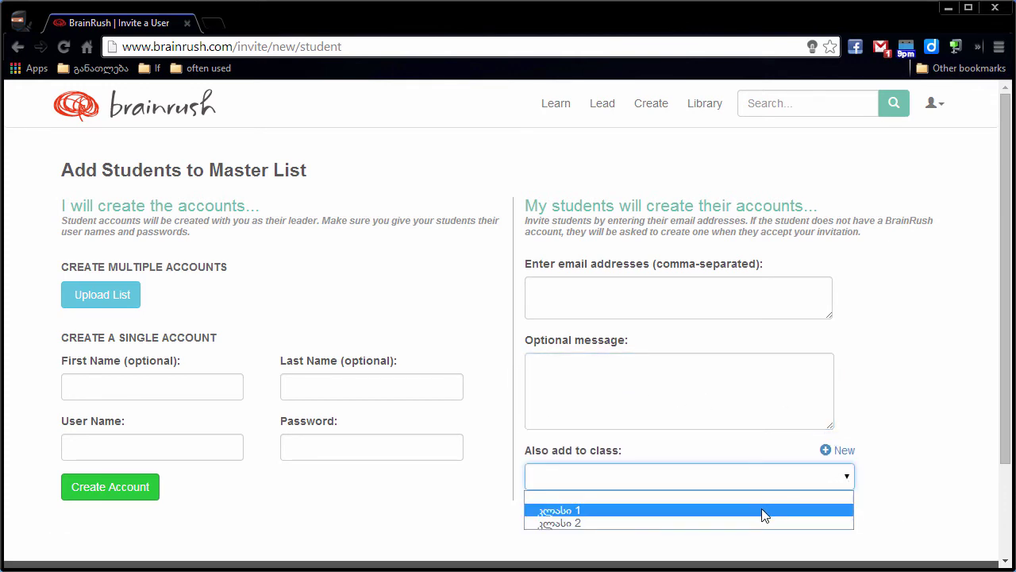
{"action": "left_click", "coordinate": [842, 459]}
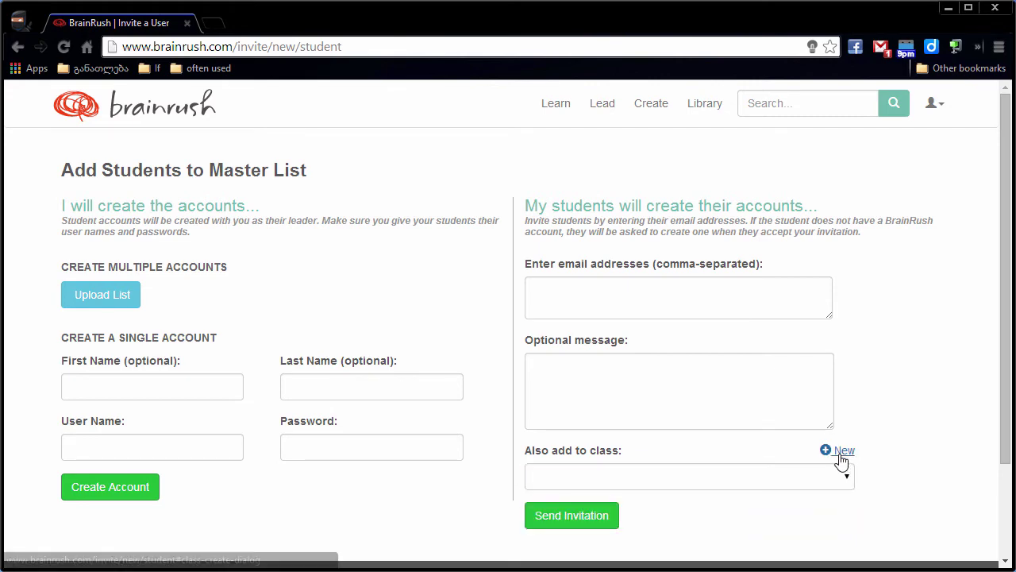
{"action": "left_click", "coordinate": [841, 459]}
{"action": "left_click", "coordinate": [378, 311]}
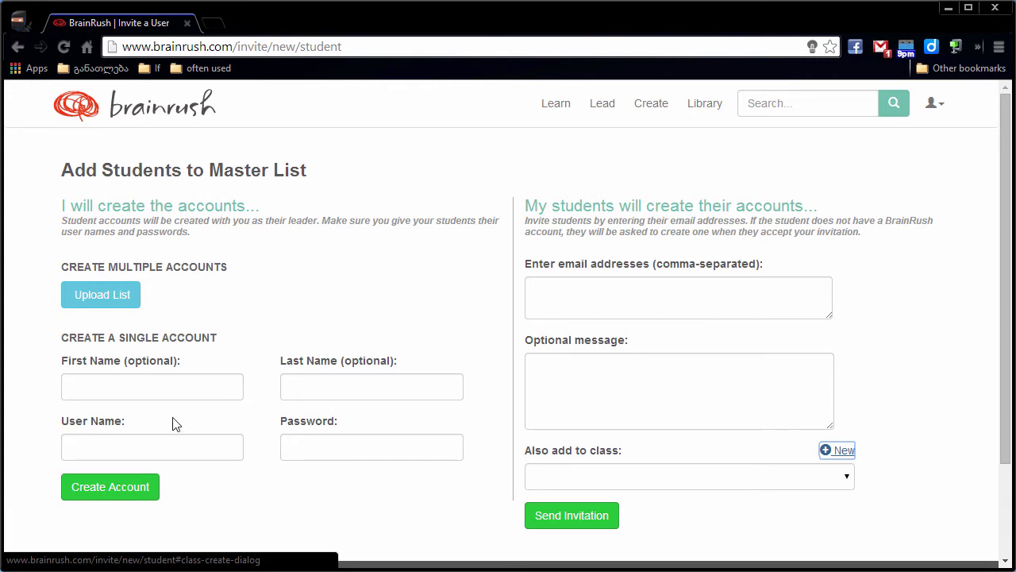
Go through the first name, last name, user name and password fields for creating a single account.
{"action": "left_click", "coordinate": [174, 391]}
{"action": "left_click", "coordinate": [357, 390]}
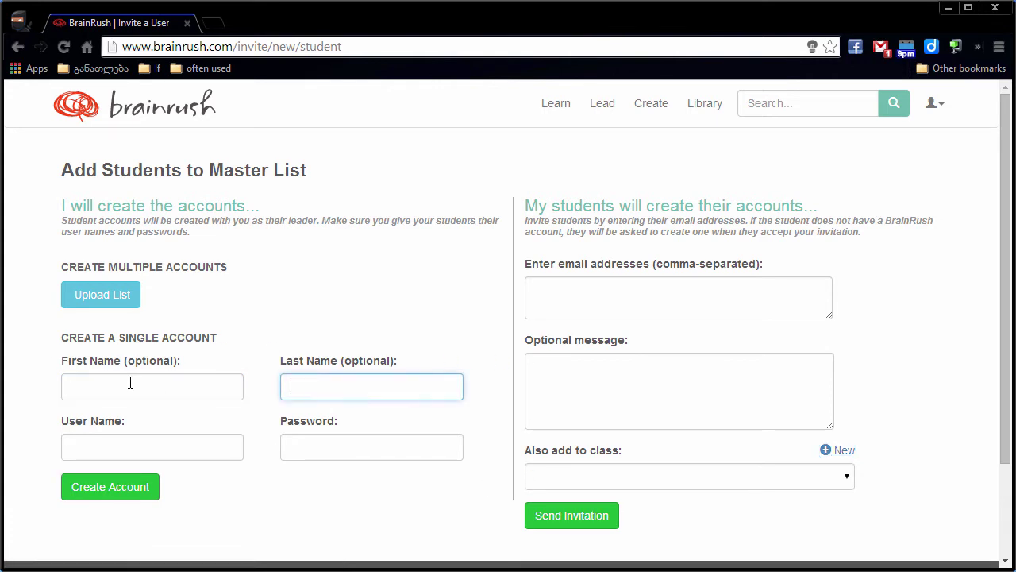
{"action": "left_click", "coordinate": [142, 453]}
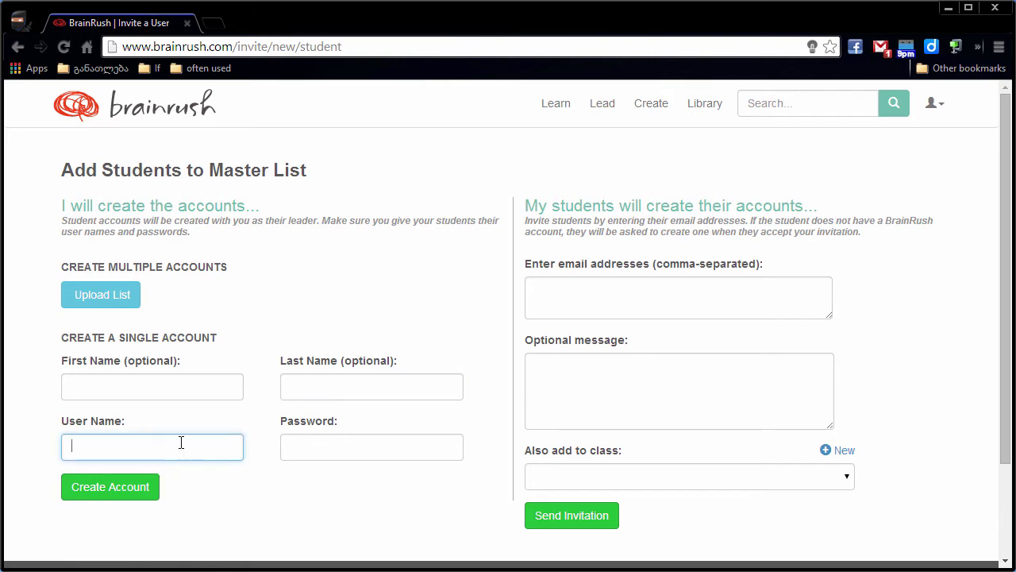
{"action": "left_click", "coordinate": [315, 450]}
{"action": "left_click", "coordinate": [190, 307]}
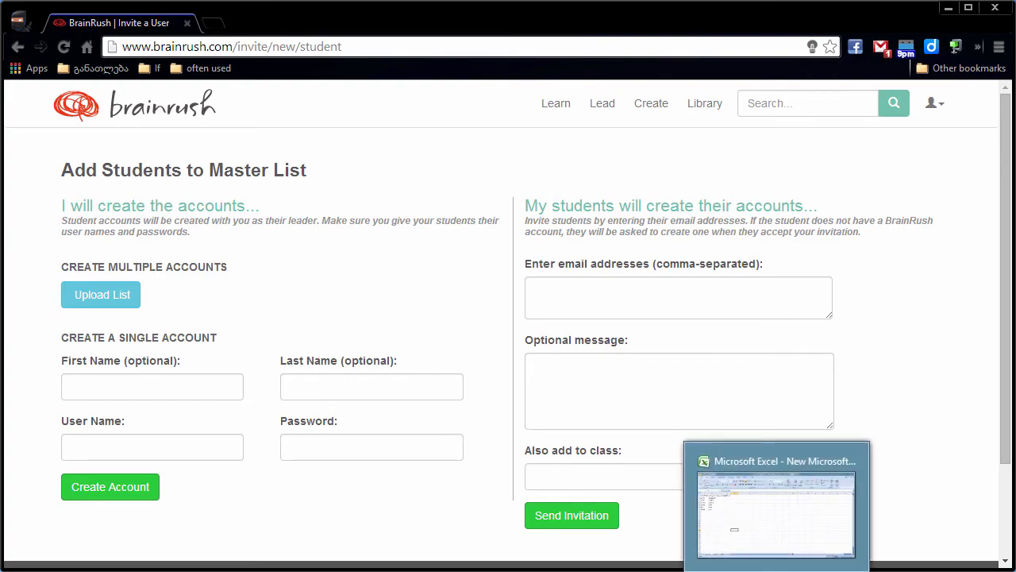
Switch to the Excel worksheet, examine its first name, last name, nickname and password columns, and close it.
{"action": "left_click", "coordinate": [762, 493]}
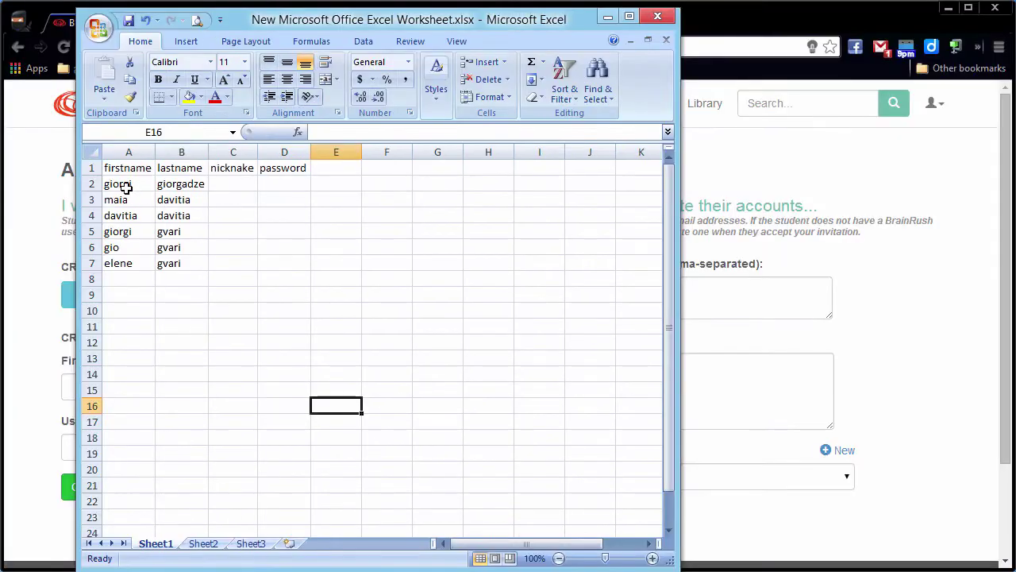
{"action": "left_click_drag", "start_coordinate": [124, 188], "coordinate": [127, 247]}
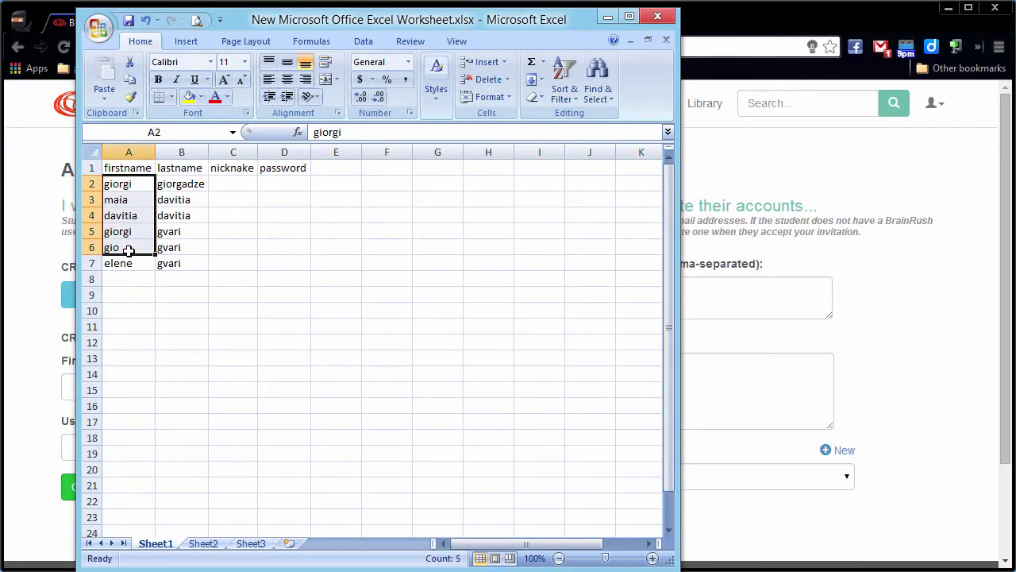
{"action": "left_click_drag", "start_coordinate": [175, 184], "coordinate": [171, 263]}
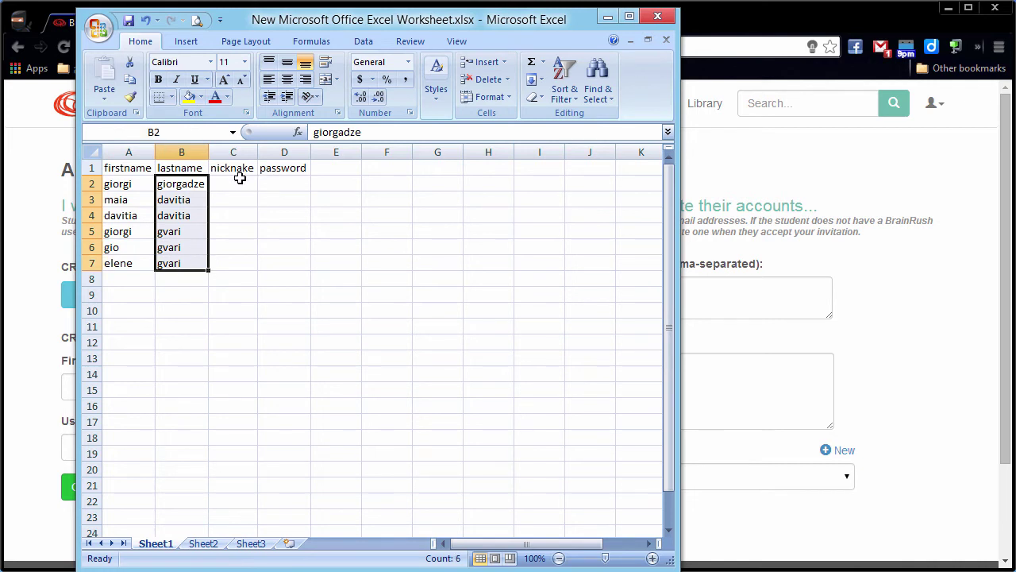
{"action": "left_click", "coordinate": [239, 179]}
{"action": "left_click_drag", "start_coordinate": [240, 182], "coordinate": [236, 265]}
{"action": "left_click_drag", "start_coordinate": [286, 182], "coordinate": [281, 258]}
{"action": "left_click_drag", "start_coordinate": [226, 182], "coordinate": [270, 266]}
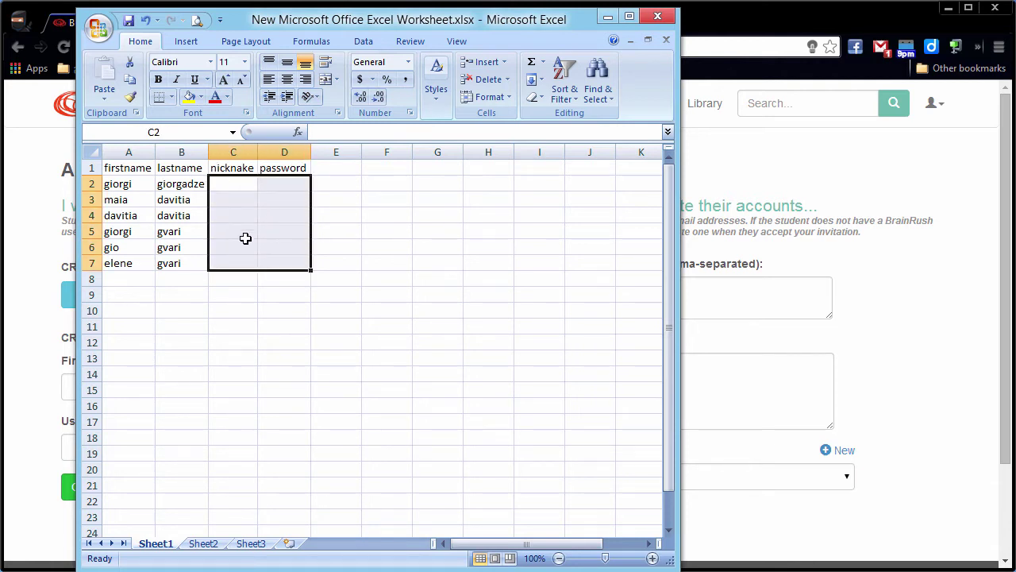
{"action": "left_click", "coordinate": [231, 185]}
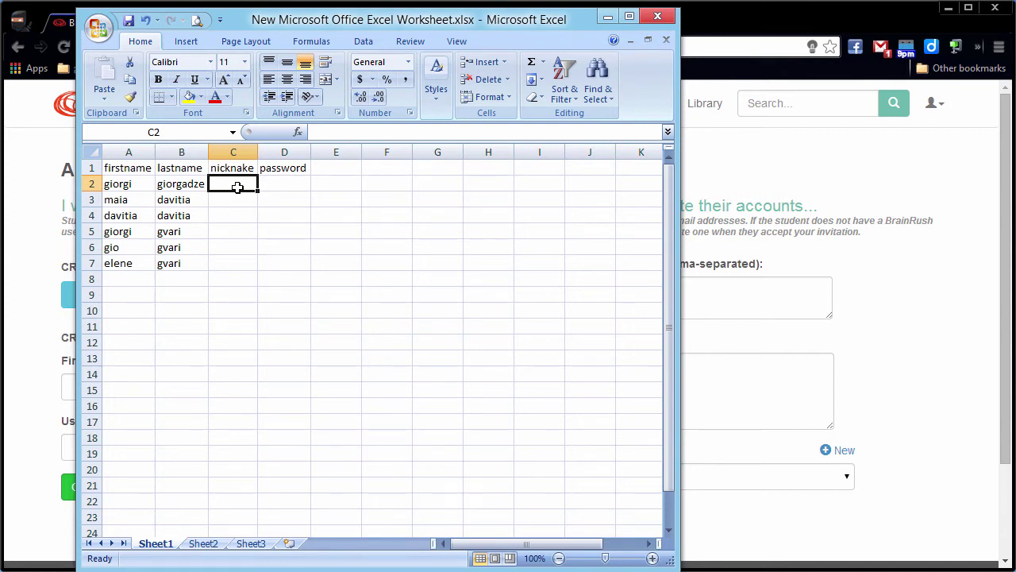
{"action": "left_click", "coordinate": [282, 185]}
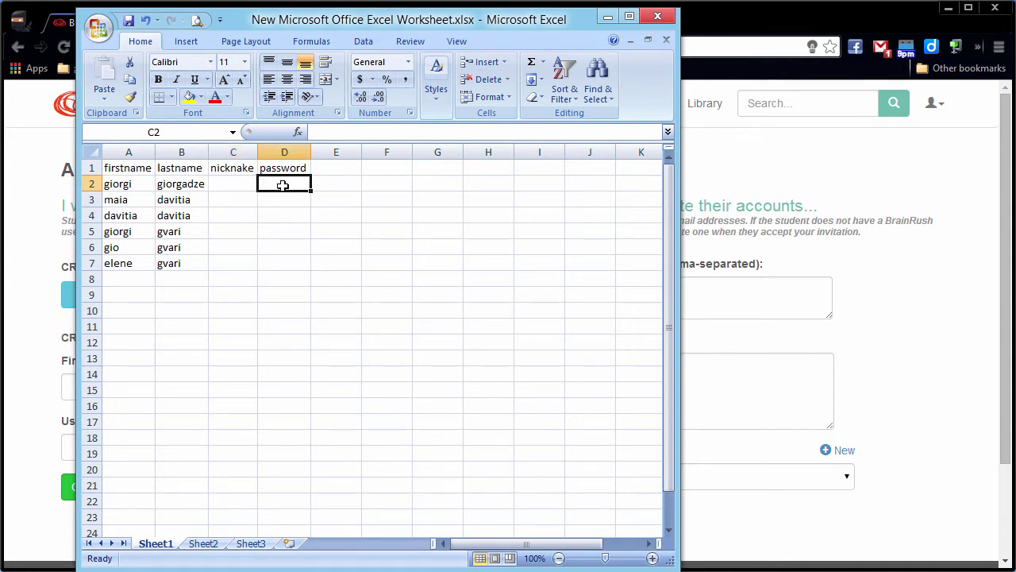
{"action": "left_click", "coordinate": [643, 17]}
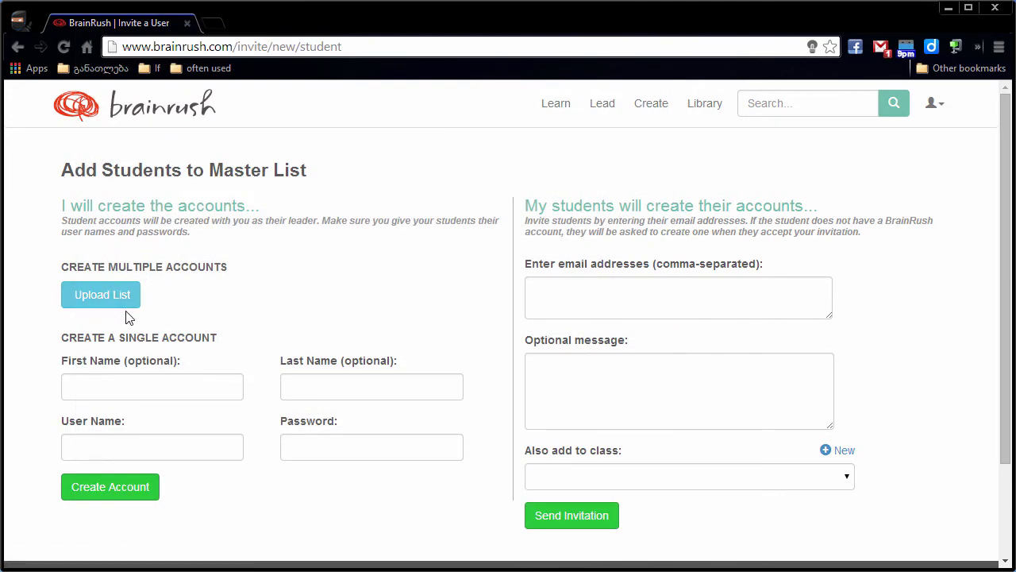
Open the student list upload dialog and read its file format instructions and the required first and last name columns.
{"action": "left_click", "coordinate": [111, 295]}
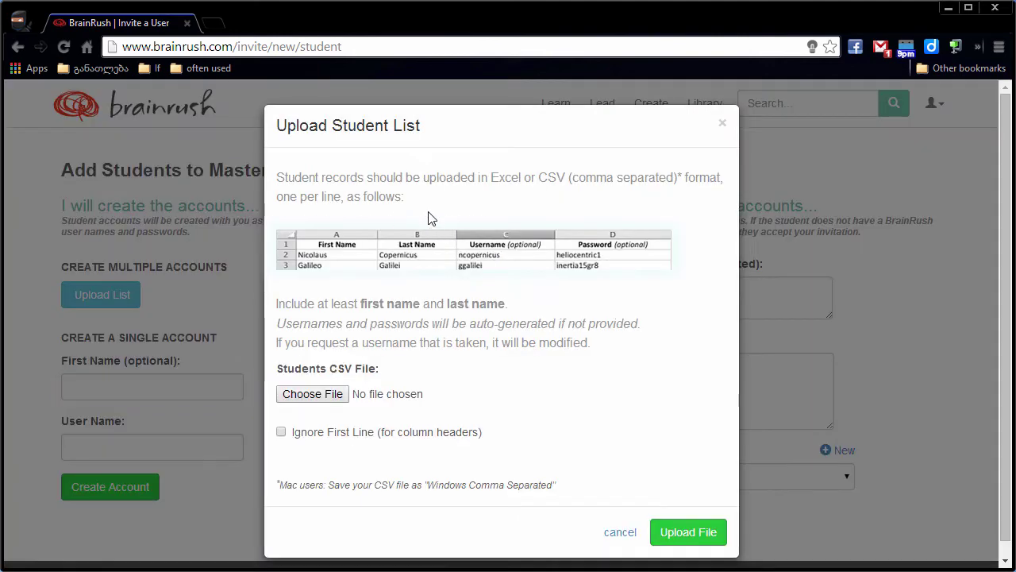
{"action": "left_click_drag", "start_coordinate": [279, 177], "coordinate": [406, 190]}
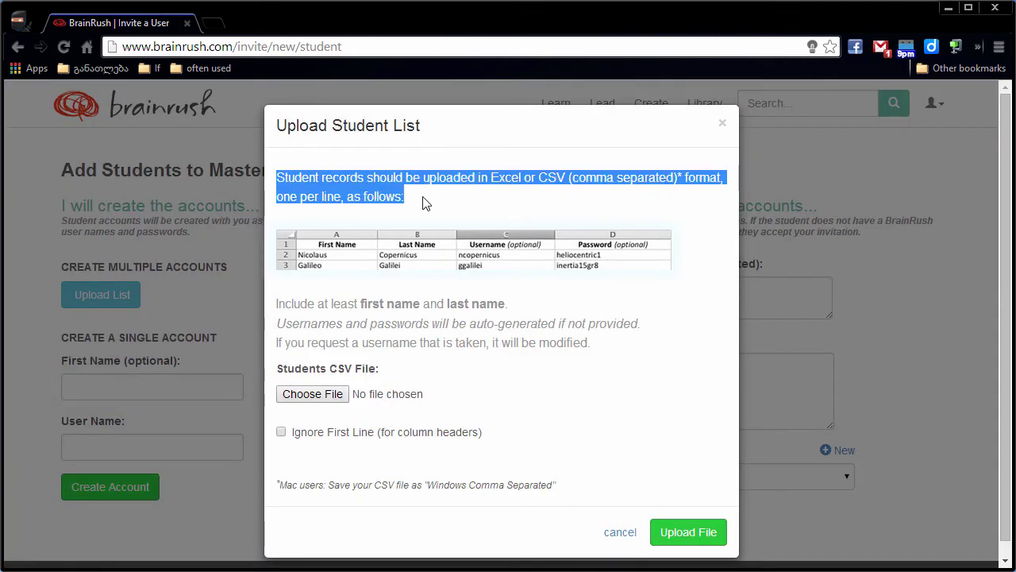
{"action": "left_click", "coordinate": [423, 204]}
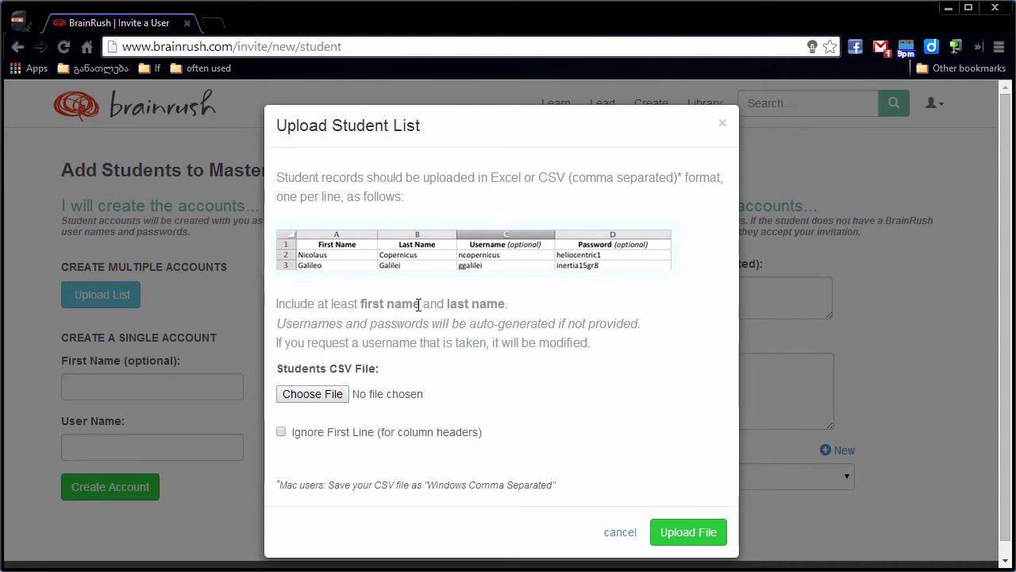
{"action": "left_click_drag", "start_coordinate": [420, 307], "coordinate": [362, 306]}
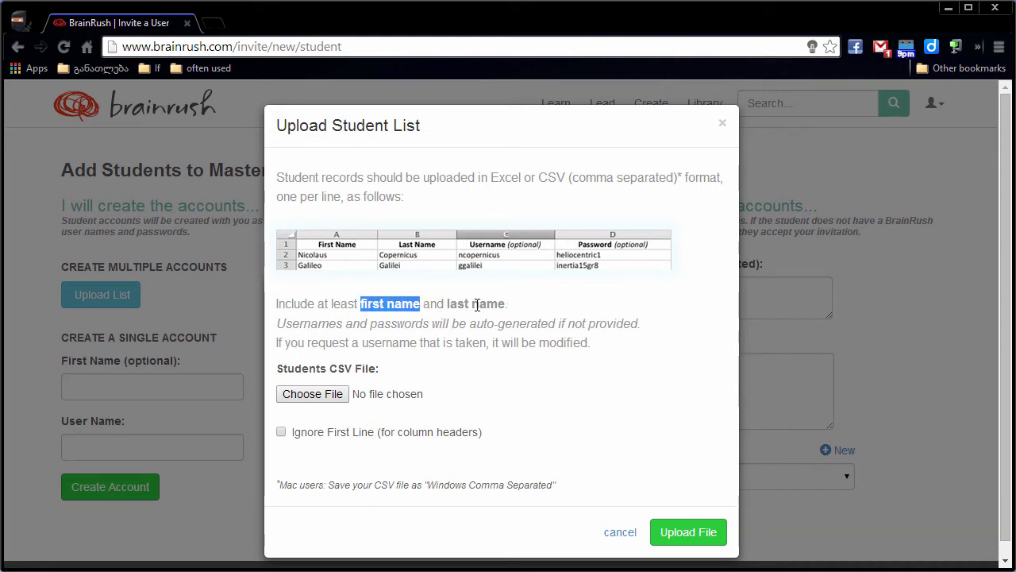
{"action": "left_click_drag", "start_coordinate": [508, 306], "coordinate": [450, 307]}
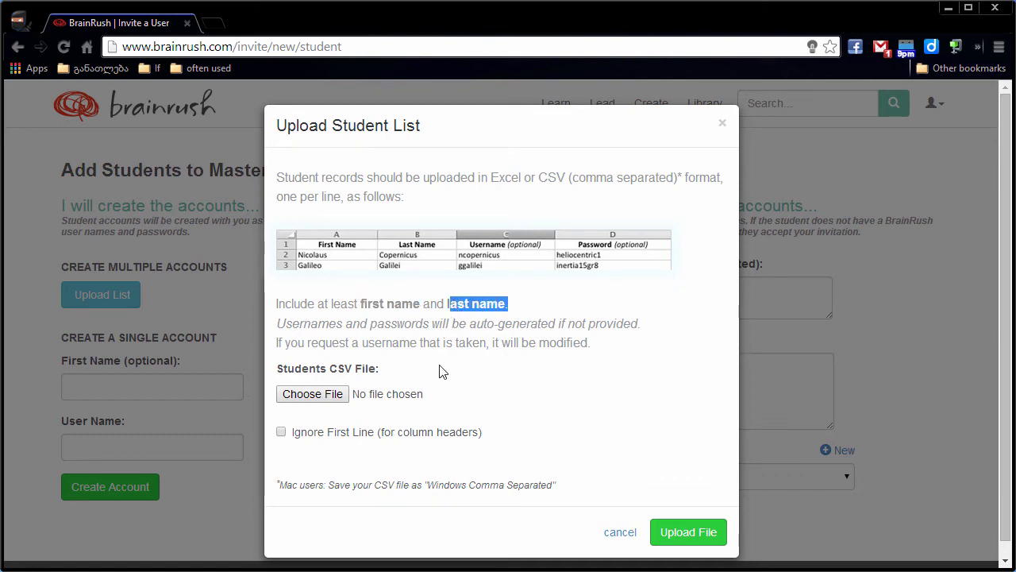
Upload New Microsoft Office Excel Worksheet.xlsx as the student list, ignoring its first line of column headers.
{"action": "left_click", "coordinate": [337, 397]}
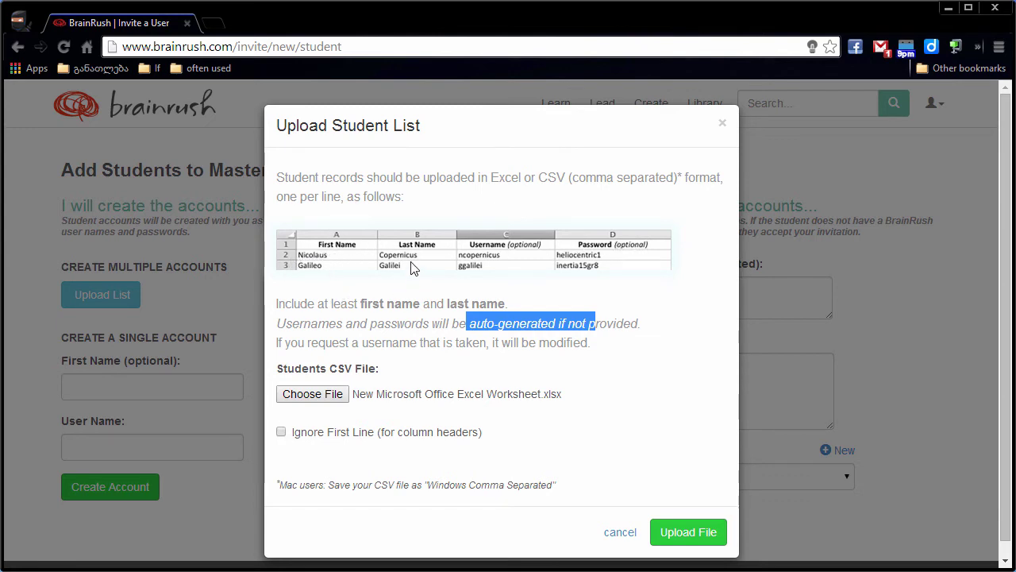
{"action": "left_click", "coordinate": [282, 433]}
{"action": "left_click", "coordinate": [681, 539]}
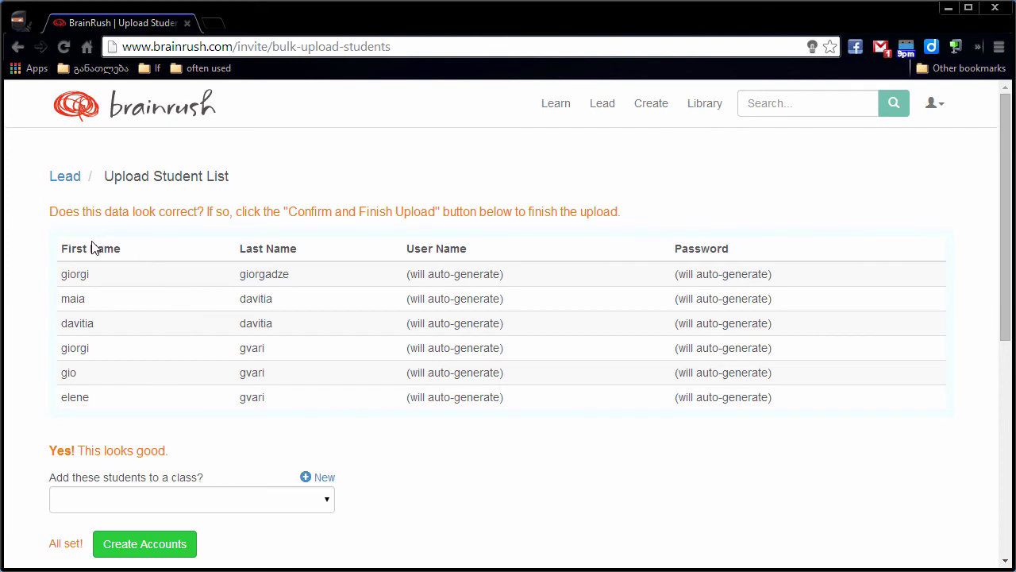
Check the first and last names of the uploaded students in the preview table.
{"action": "double_click", "coordinate": [80, 274]}
{"action": "scroll", "coordinate": [87, 239], "scroll_direction": "down", "scroll_amount": 2}
{"action": "left_click_drag", "start_coordinate": [63, 151], "coordinate": [276, 277]}
{"action": "left_click", "coordinate": [277, 317]}
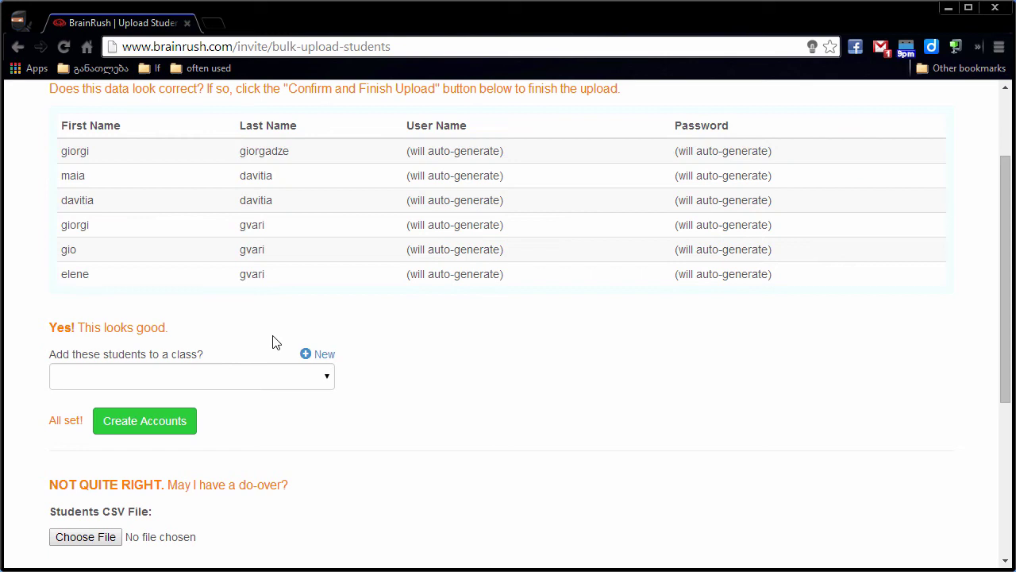
Check the existing class options and create a new class named კლასი 3 for the uploaded students.
{"action": "left_click", "coordinate": [329, 379]}
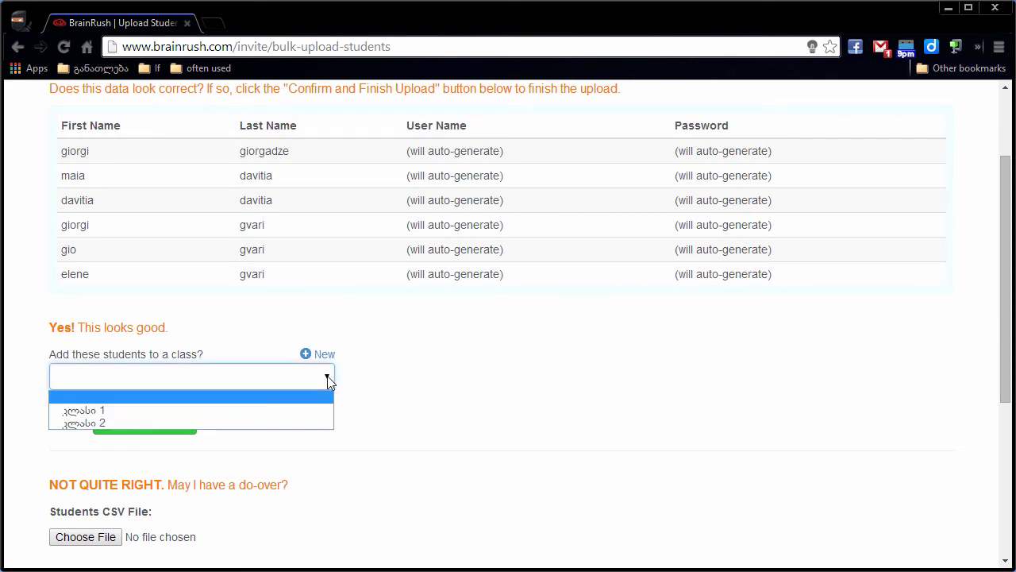
{"action": "left_click", "coordinate": [230, 396]}
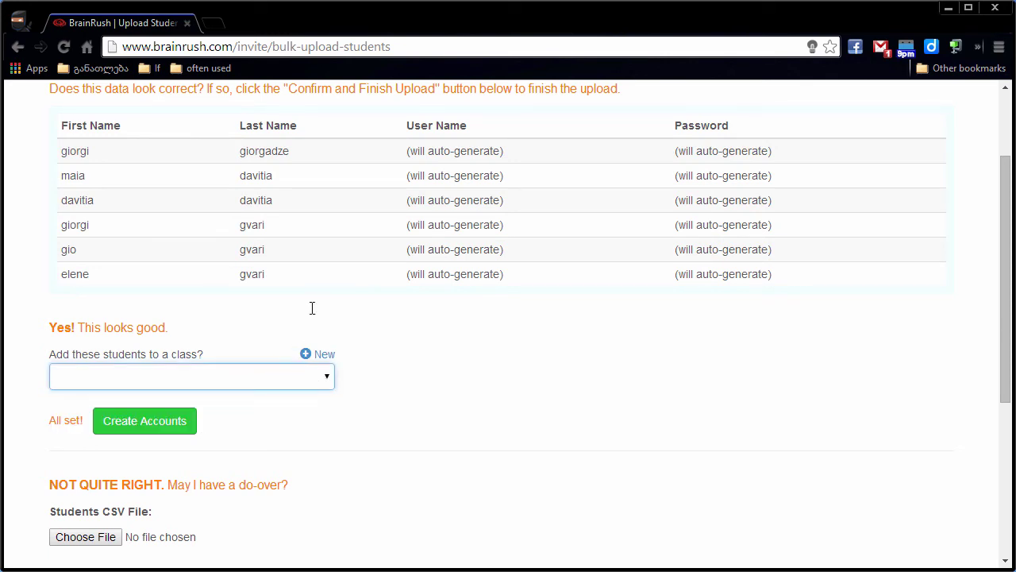
{"action": "left_click", "coordinate": [321, 356]}
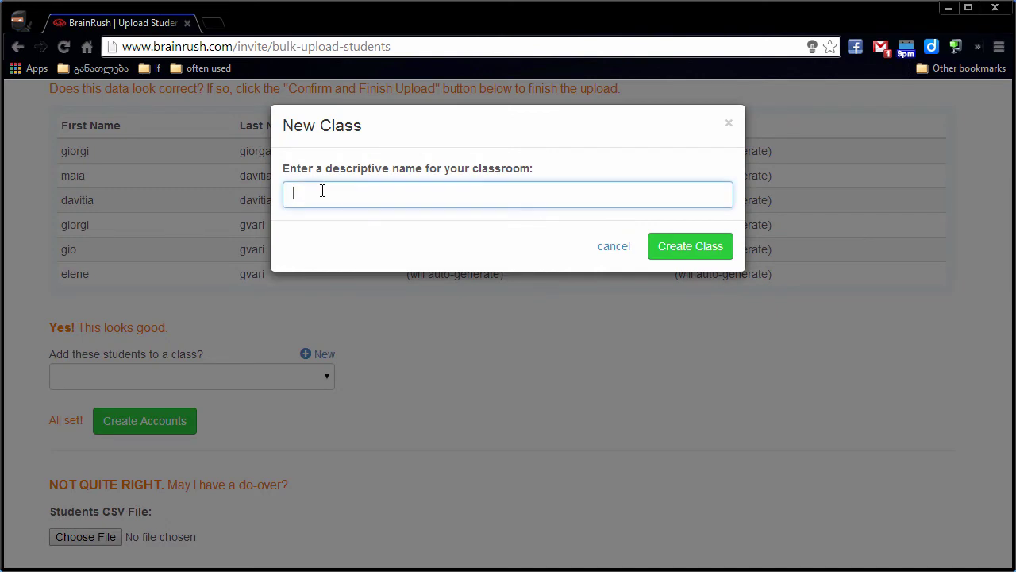
{"action": "type", "text": "კლასი 3"}
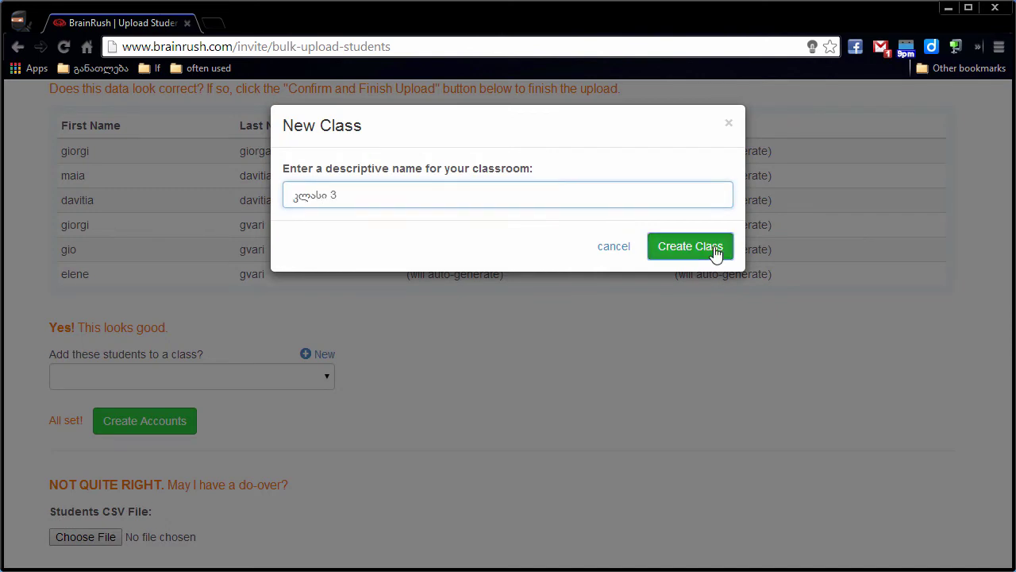
{"action": "left_click", "coordinate": [714, 249]}
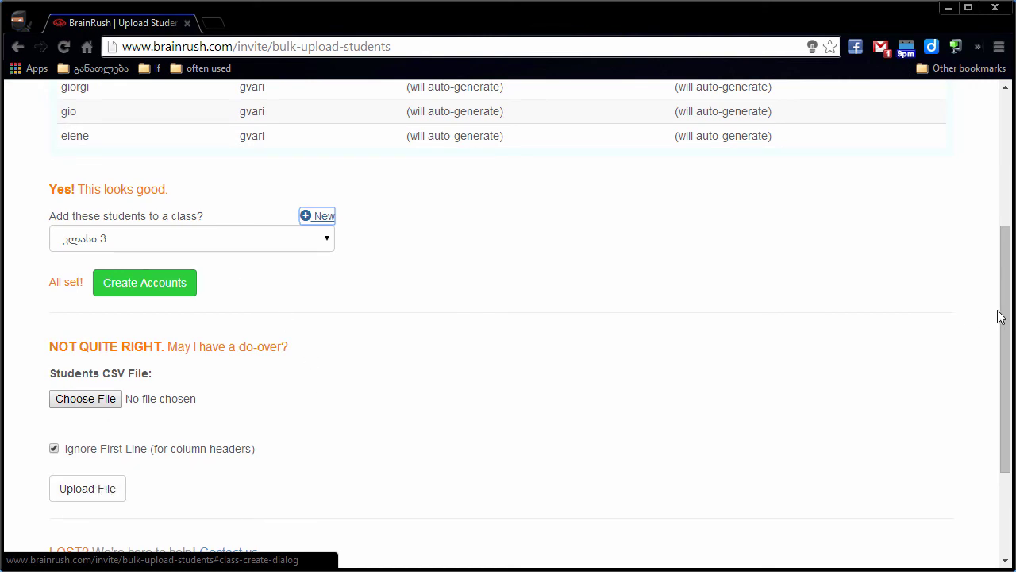
Create the accounts for the uploaded students, read the PDF download notice and finish the process.
{"action": "scroll", "coordinate": [1002, 302], "scroll_direction": "up", "scroll_amount": 1}
{"action": "left_click", "coordinate": [149, 394]}
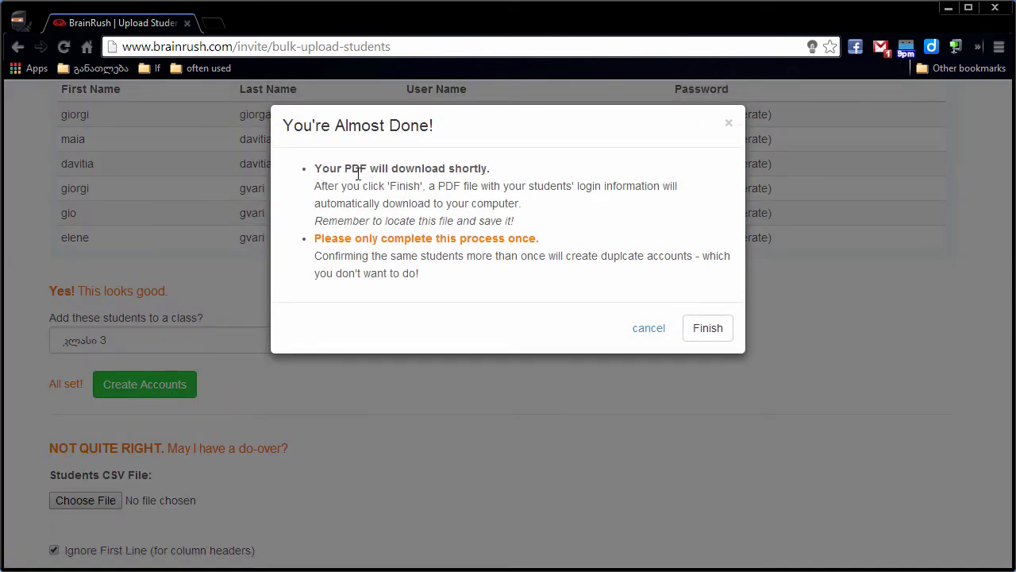
{"action": "left_click_drag", "start_coordinate": [320, 167], "coordinate": [481, 174]}
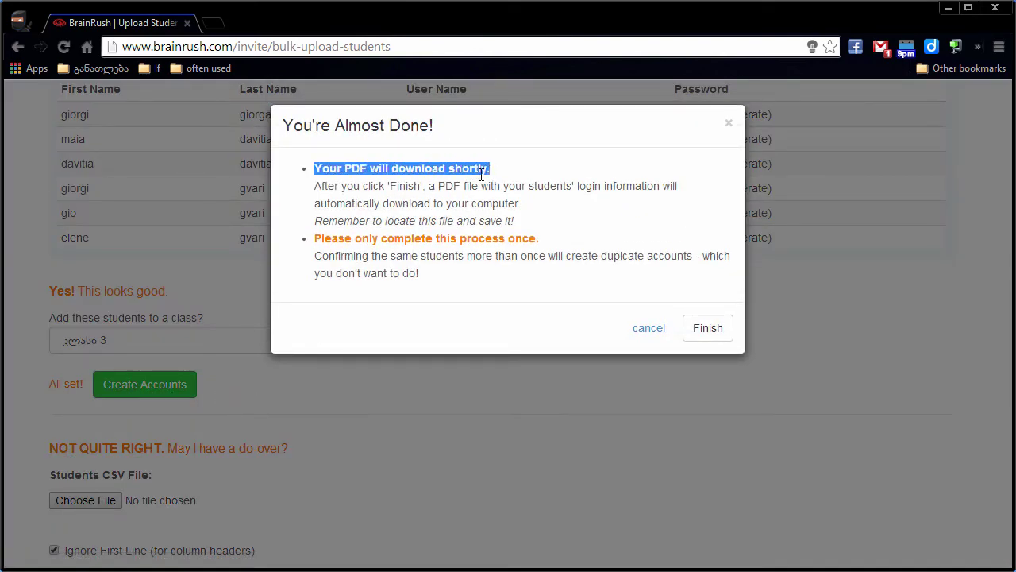
{"action": "left_click_drag", "start_coordinate": [316, 186], "coordinate": [517, 223]}
{"action": "left_click", "coordinate": [703, 331]}
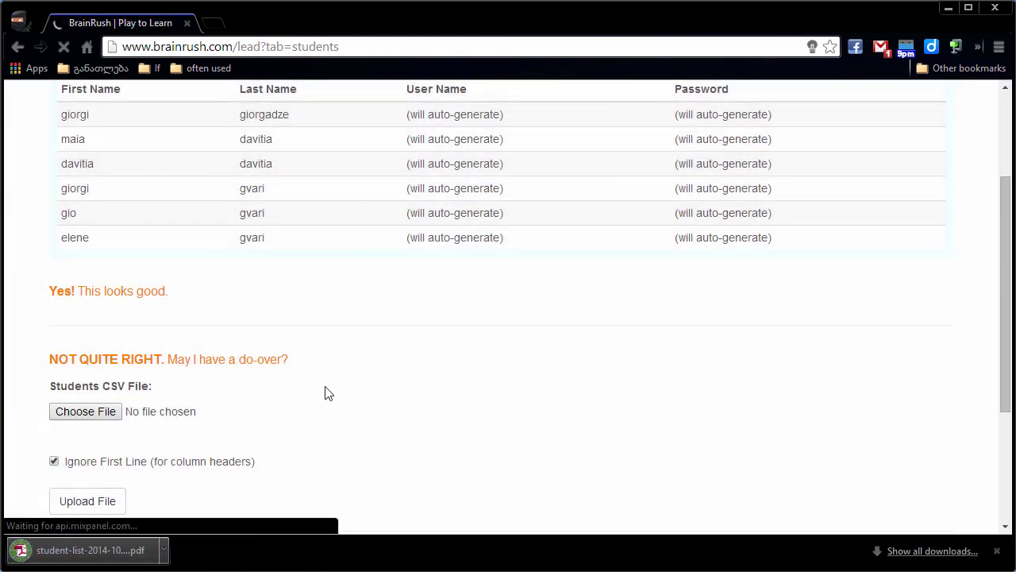
Open the downloaded student list PDF, examine the students' names, user names and passwords, and close it.
{"action": "left_click", "coordinate": [95, 558]}
{"action": "scroll", "coordinate": [984, 255], "scroll_direction": "down", "scroll_amount": 4}
{"action": "scroll", "coordinate": [982, 138], "scroll_direction": "up", "scroll_amount": 5}
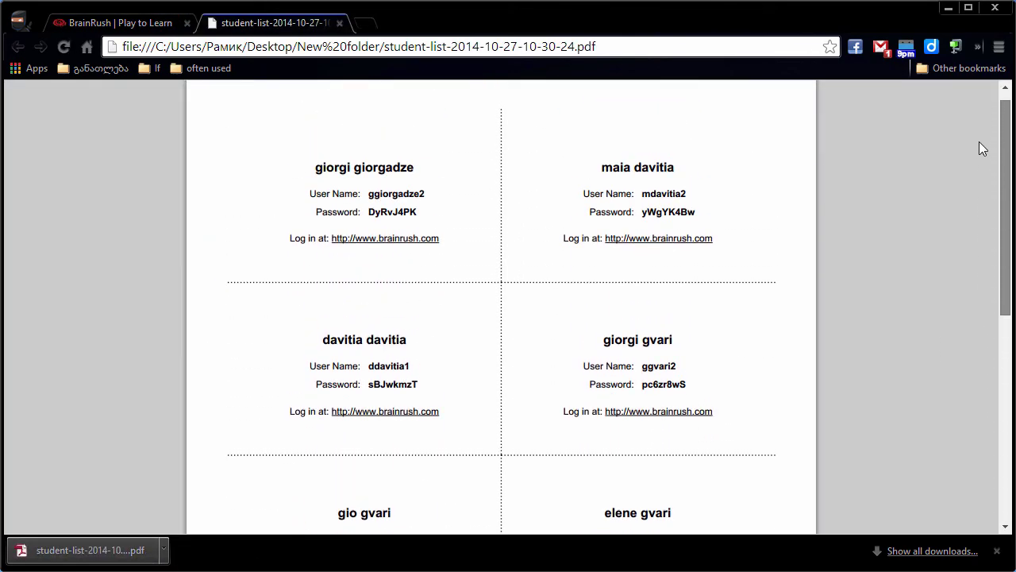
{"action": "left_click_drag", "start_coordinate": [312, 186], "coordinate": [420, 188]}
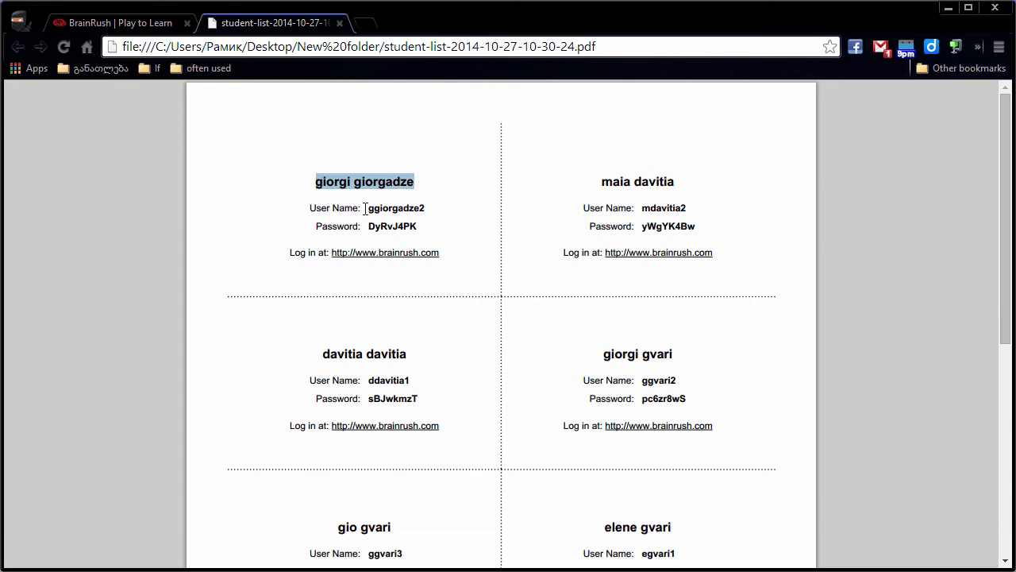
{"action": "left_click_drag", "start_coordinate": [364, 208], "coordinate": [428, 212]}
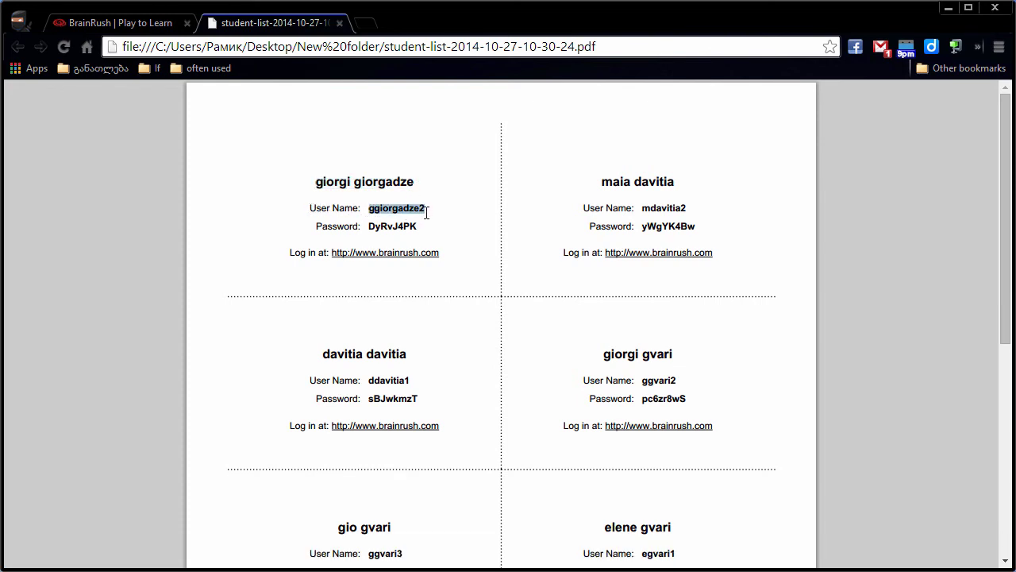
{"action": "left_click_drag", "start_coordinate": [370, 229], "coordinate": [415, 230]}
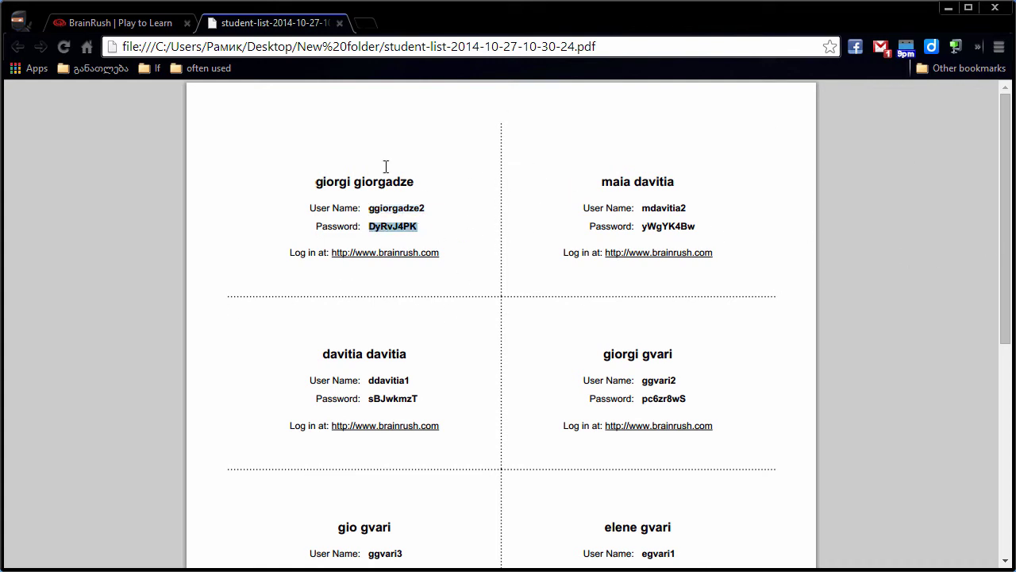
{"action": "left_click", "coordinate": [470, 279]}
{"action": "scroll", "coordinate": [488, 251], "scroll_direction": "down", "scroll_amount": 2}
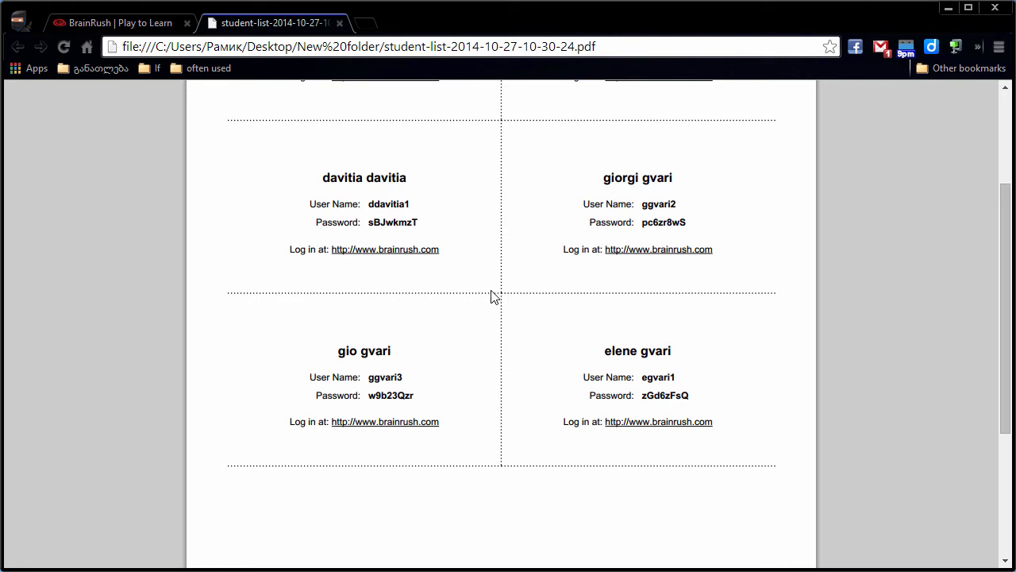
{"action": "scroll", "coordinate": [999, 231], "scroll_direction": "up", "scroll_amount": 2}
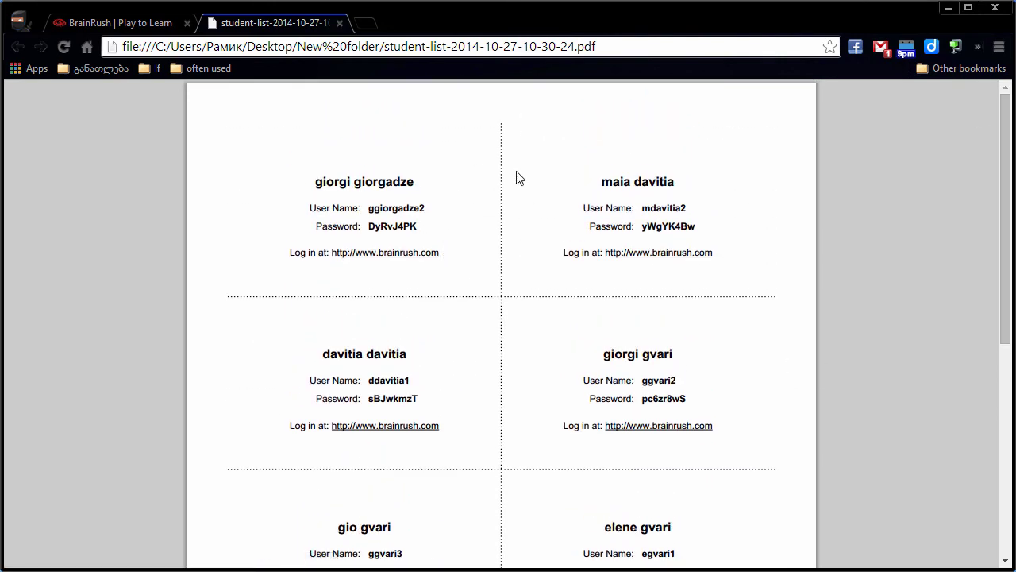
{"action": "key", "text": "ctrl+w"}
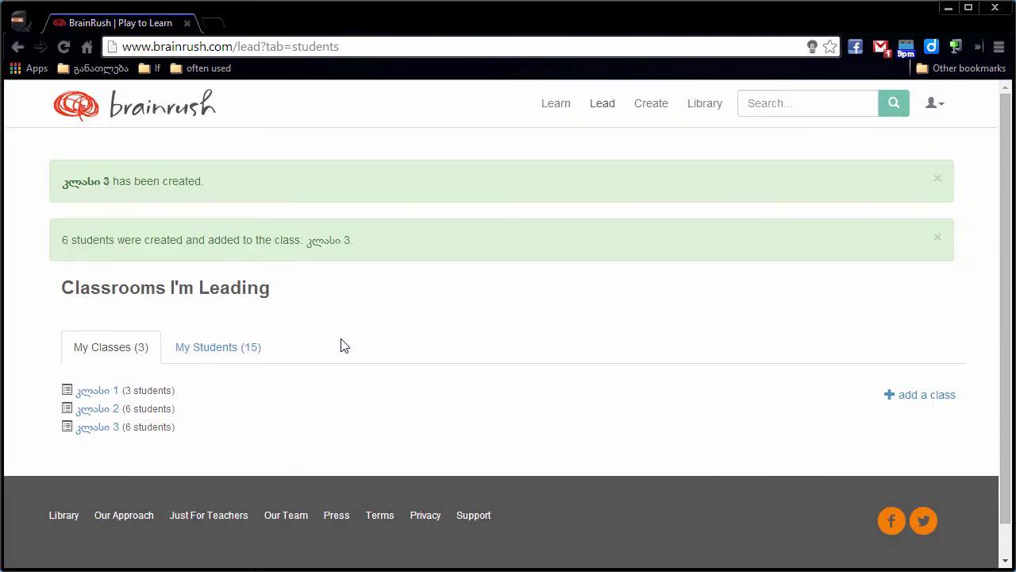
Open the class კლასი 1 and enroll the first two students offered from the master list.
{"action": "left_click", "coordinate": [97, 391]}
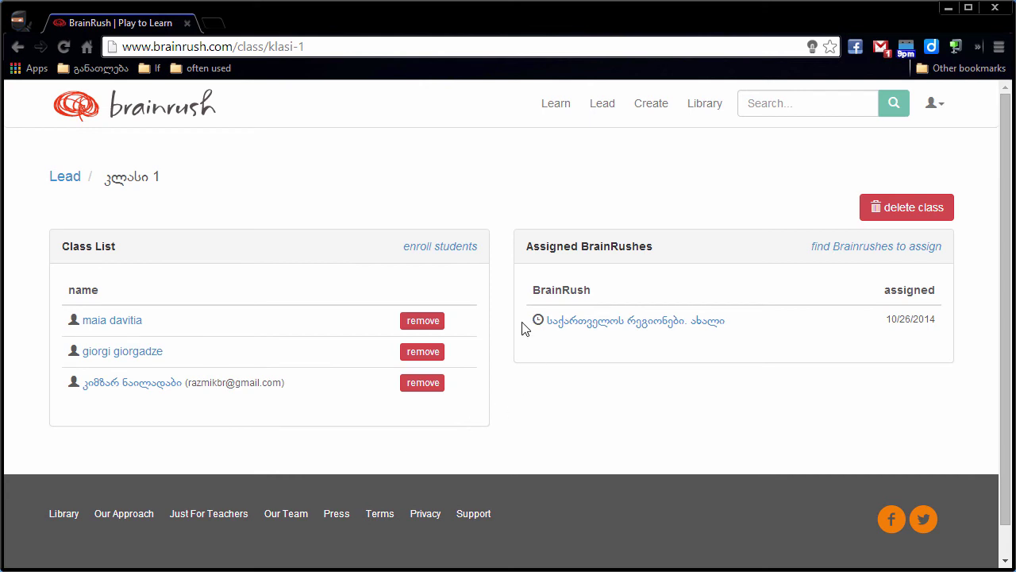
{"action": "left_click", "coordinate": [432, 249]}
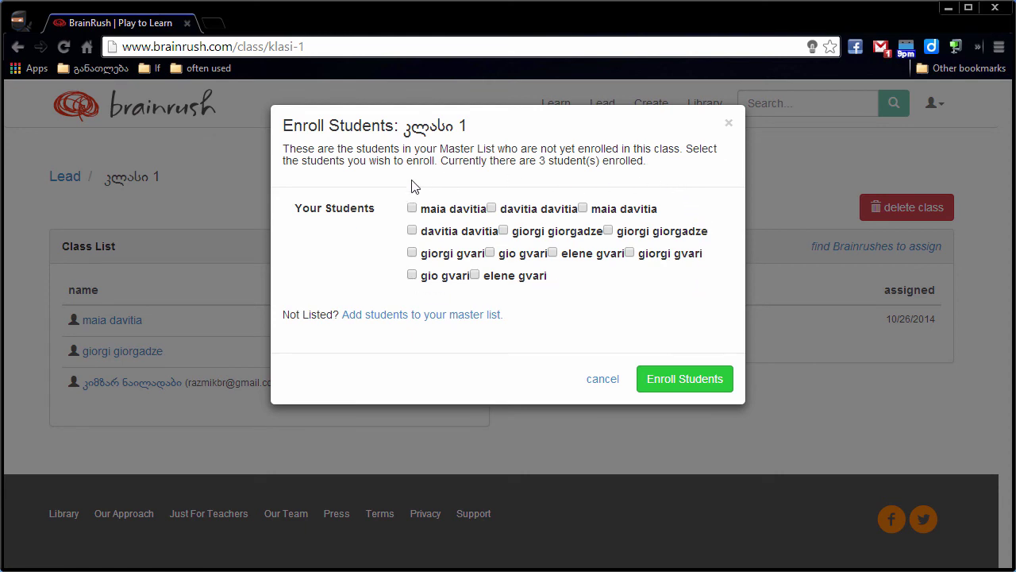
{"action": "left_click", "coordinate": [413, 208]}
{"action": "left_click", "coordinate": [684, 381]}
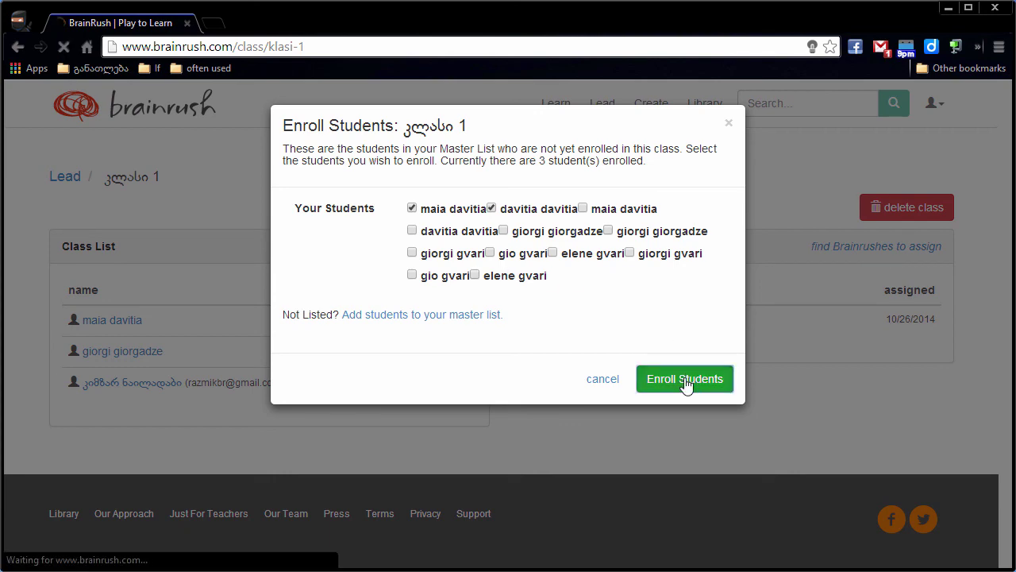
Remove the second student in the class list from კლასი 1.
{"action": "scroll", "coordinate": [508, 385], "scroll_direction": "down", "scroll_amount": 1}
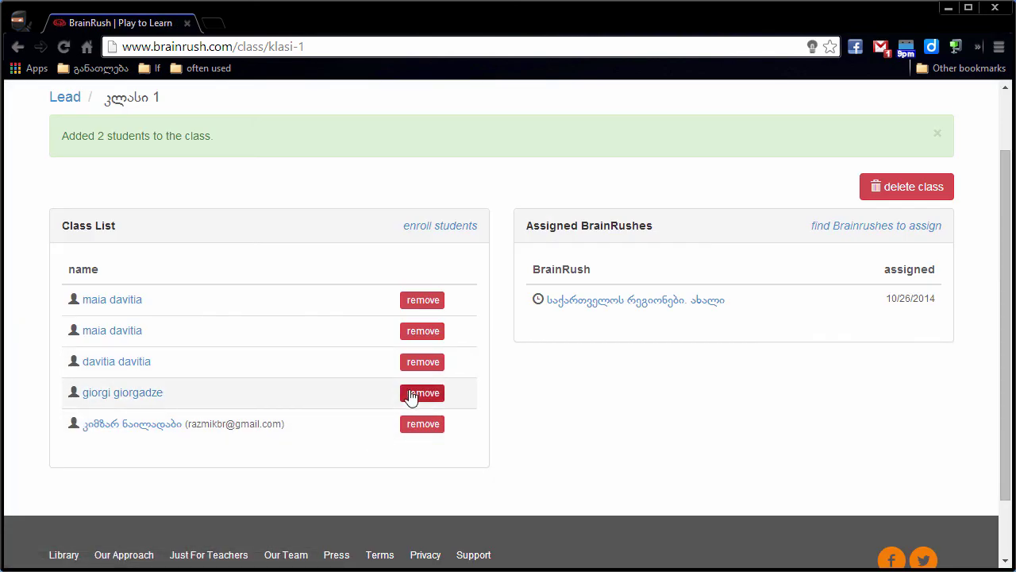
{"action": "left_click", "coordinate": [428, 334]}
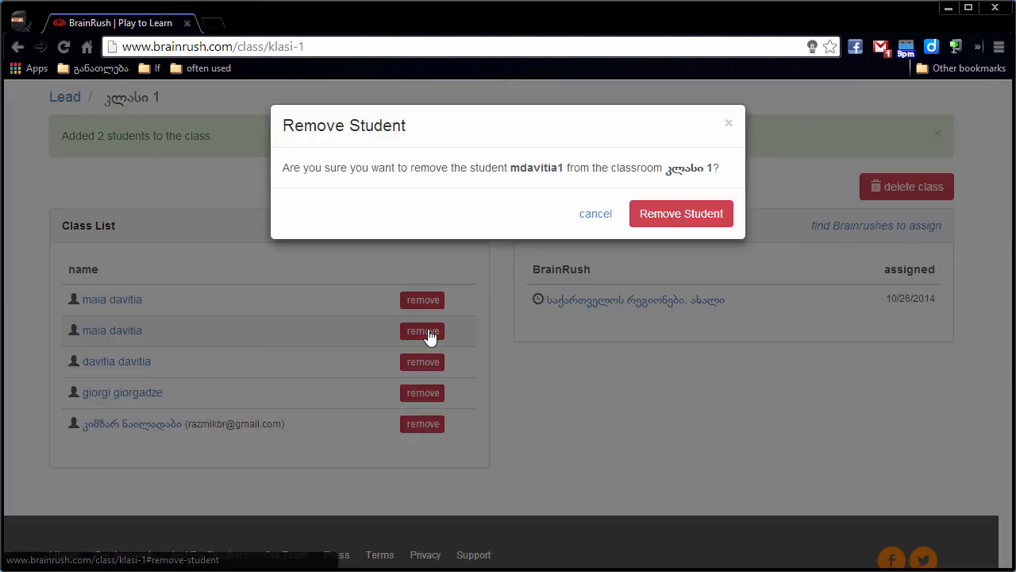
{"action": "left_click", "coordinate": [669, 216]}
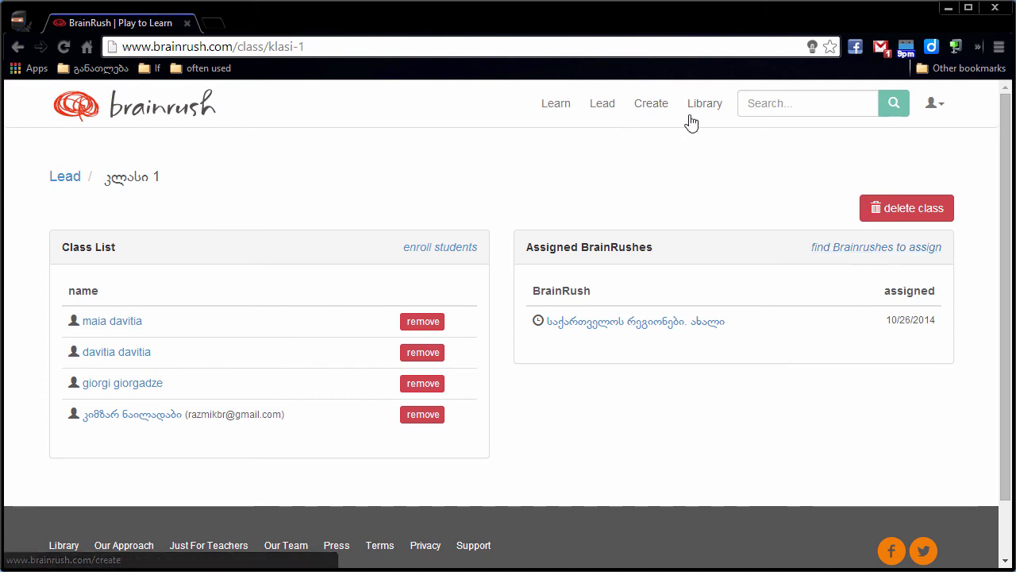
Open the results of the BrainRush assigned to კლასი 1, review the class progress, and open the first student's details.
{"action": "left_click", "coordinate": [616, 326]}
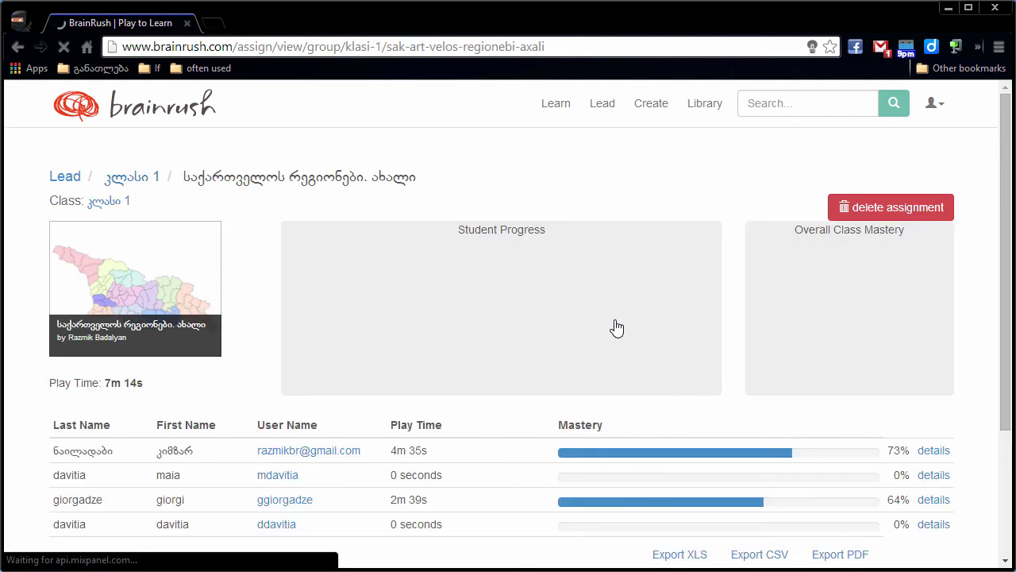
{"action": "scroll", "coordinate": [769, 246], "scroll_direction": "down", "scroll_amount": 1}
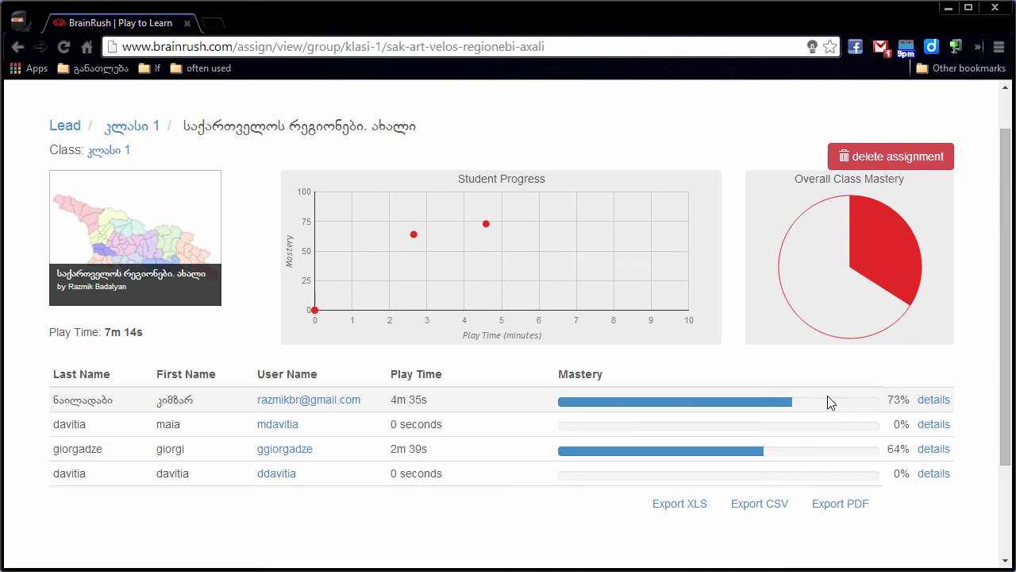
{"action": "left_click", "coordinate": [934, 401]}
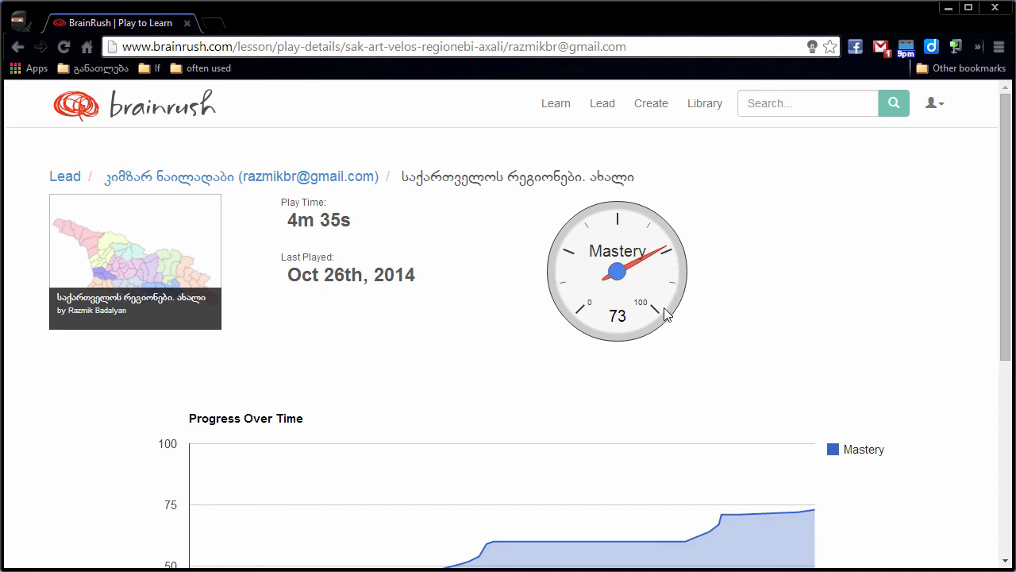
Examine the student's mastery on the Progress Over Time chart and return to the list of classrooms being led.
{"action": "mouse_move", "coordinate": [1003, 210]}
{"action": "left_mouse_down"}
{"action": "mouse_move", "coordinate": [1001, 299]}
{"action": "mouse_move", "coordinate": [990, 315]}
{"action": "left_mouse_up"}
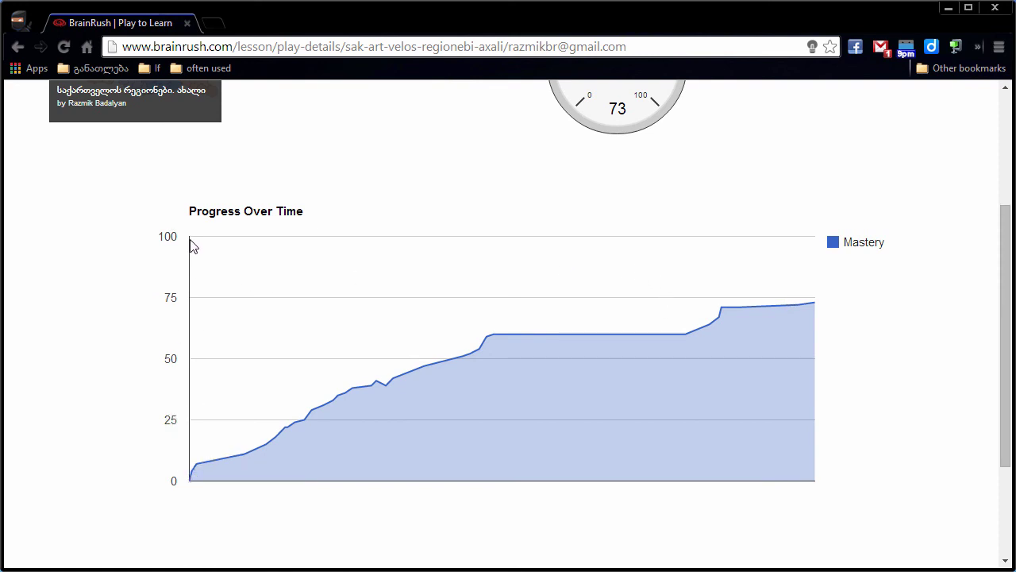
{"action": "mouse_move", "coordinate": [256, 446]}
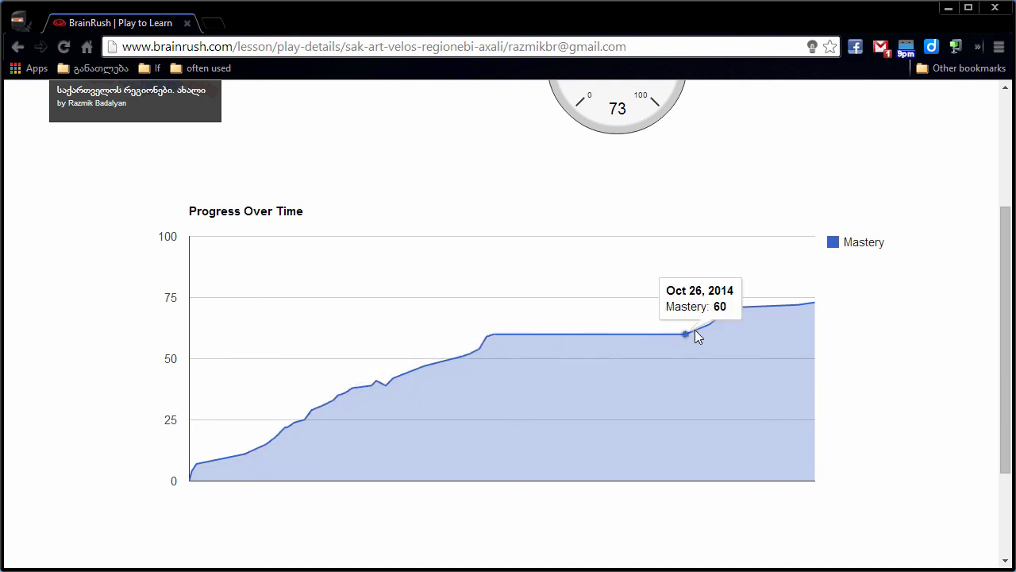
{"action": "mouse_move", "coordinate": [799, 309]}
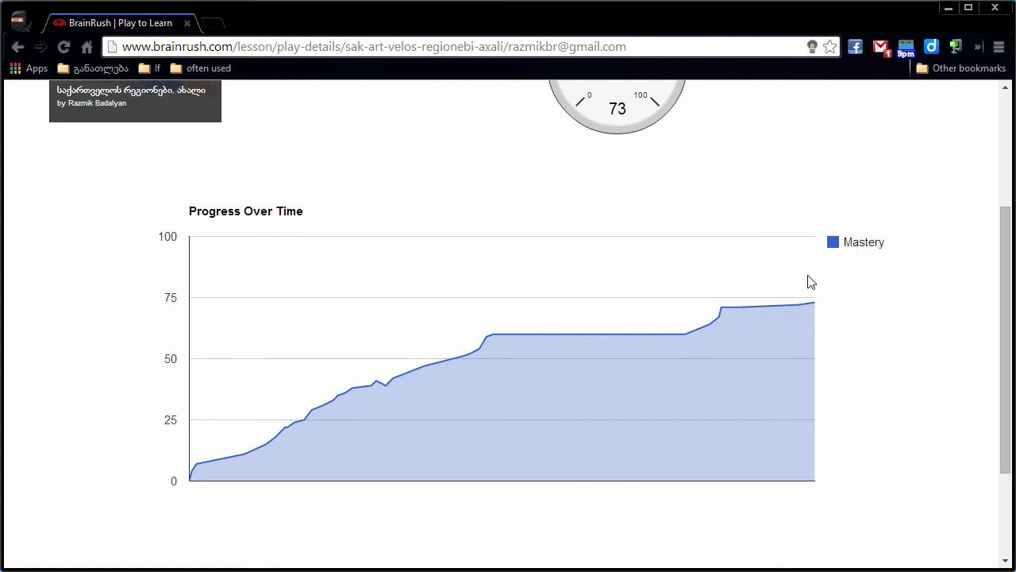
{"action": "scroll", "coordinate": [1006, 270], "scroll_direction": "up", "scroll_amount": 3}
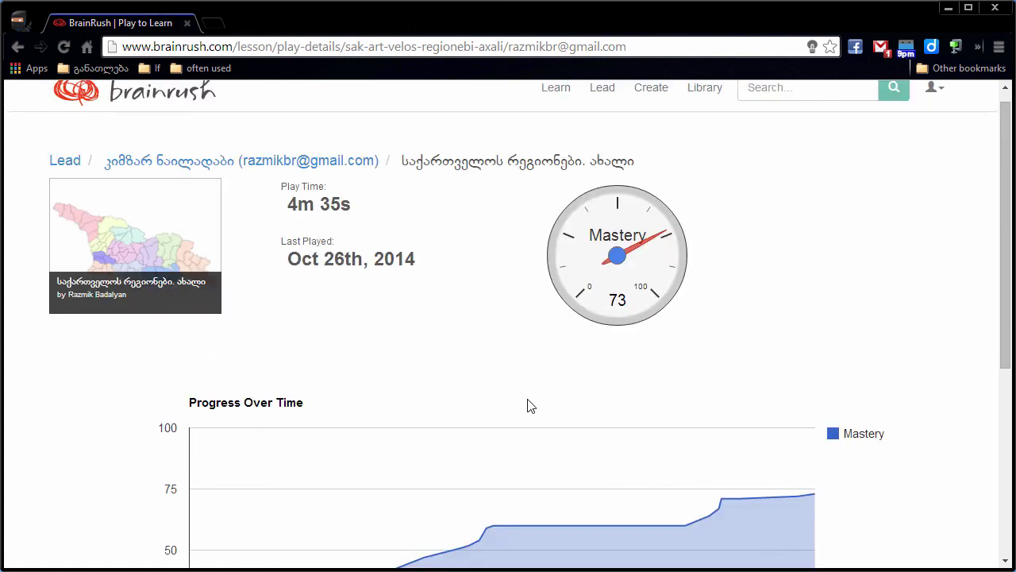
{"action": "left_click", "coordinate": [68, 163]}
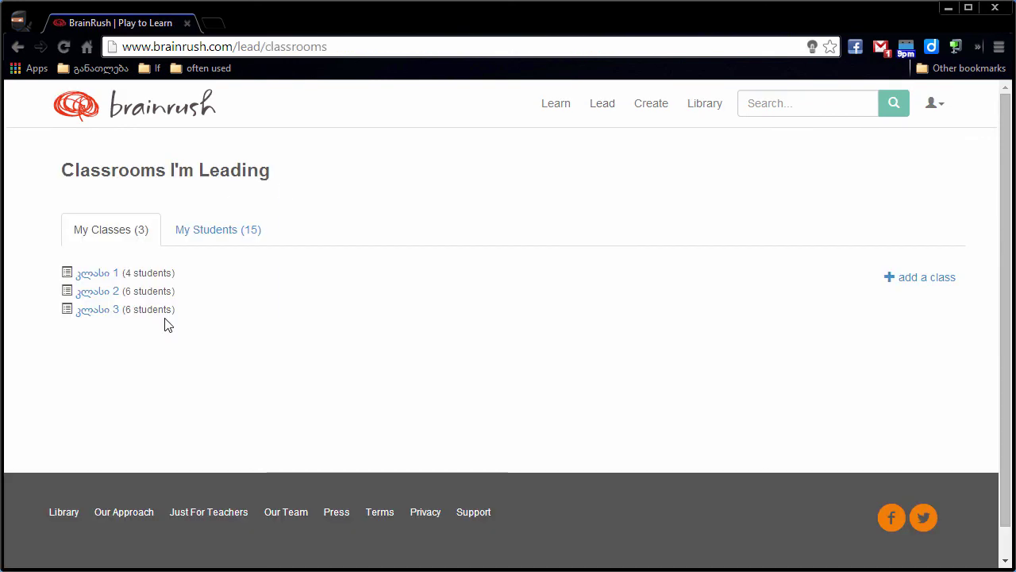